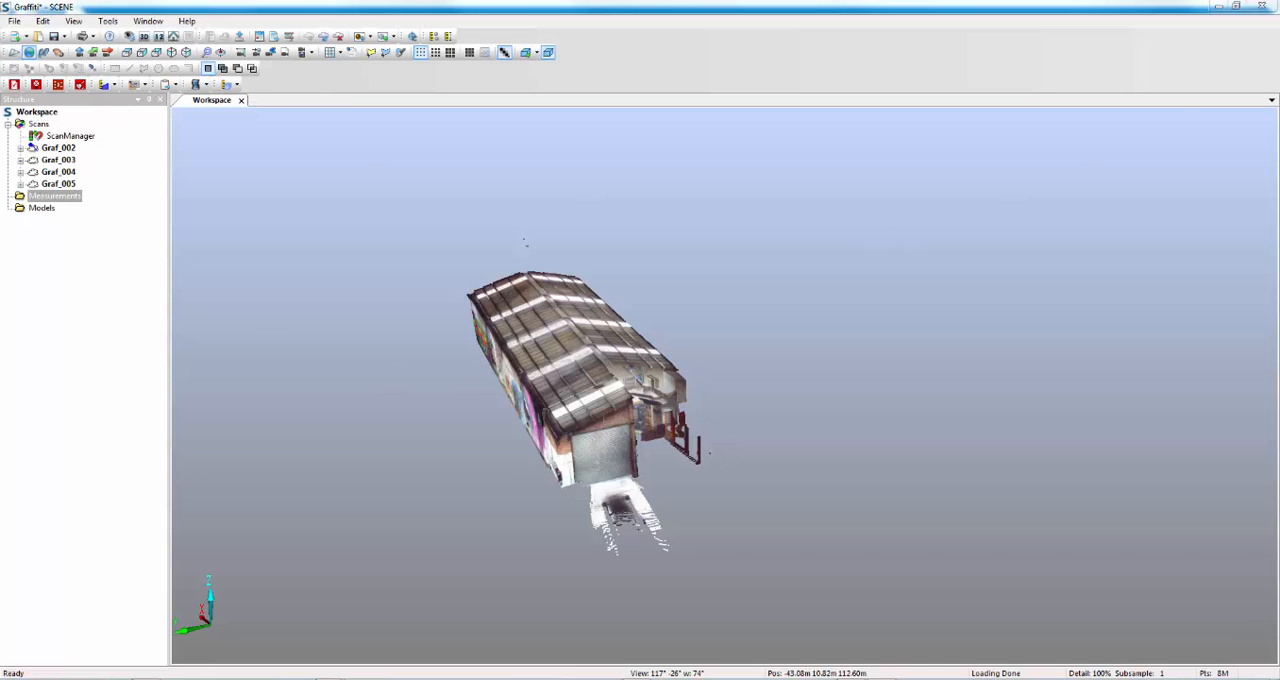
Open the installed apps manager and browse the available apps online.
{"action": "left_click", "coordinate": [108, 21]}
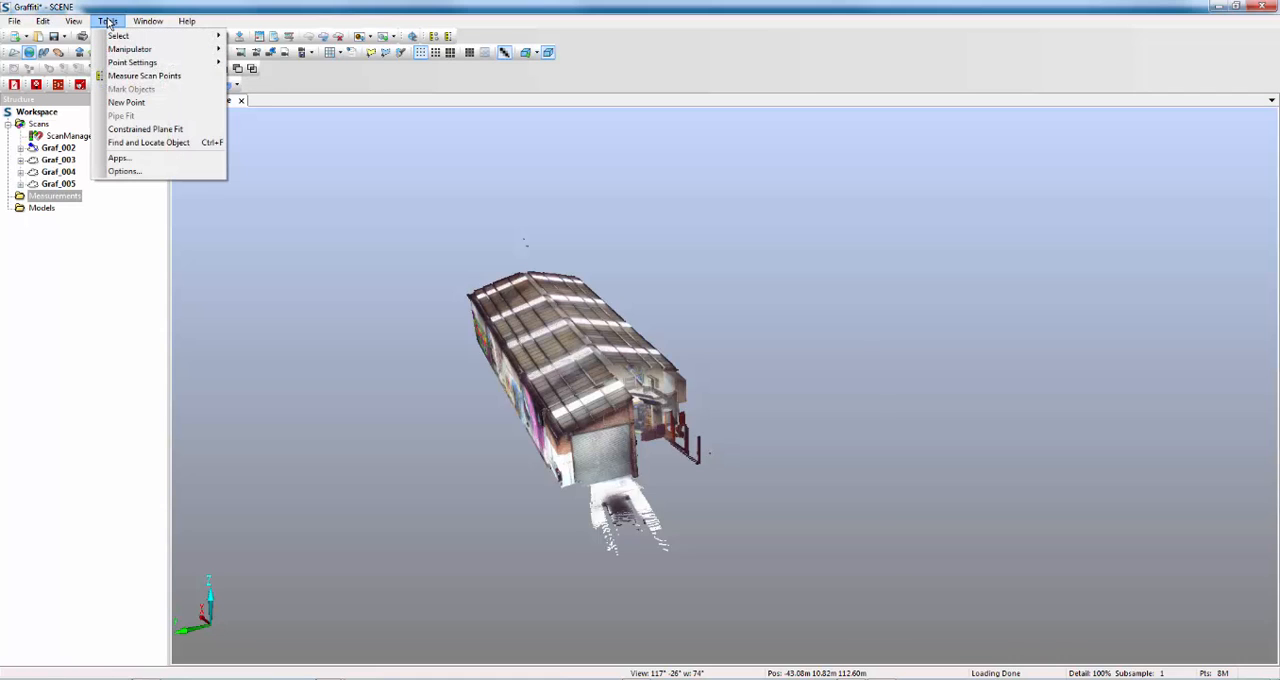
{"action": "left_click", "coordinate": [133, 160]}
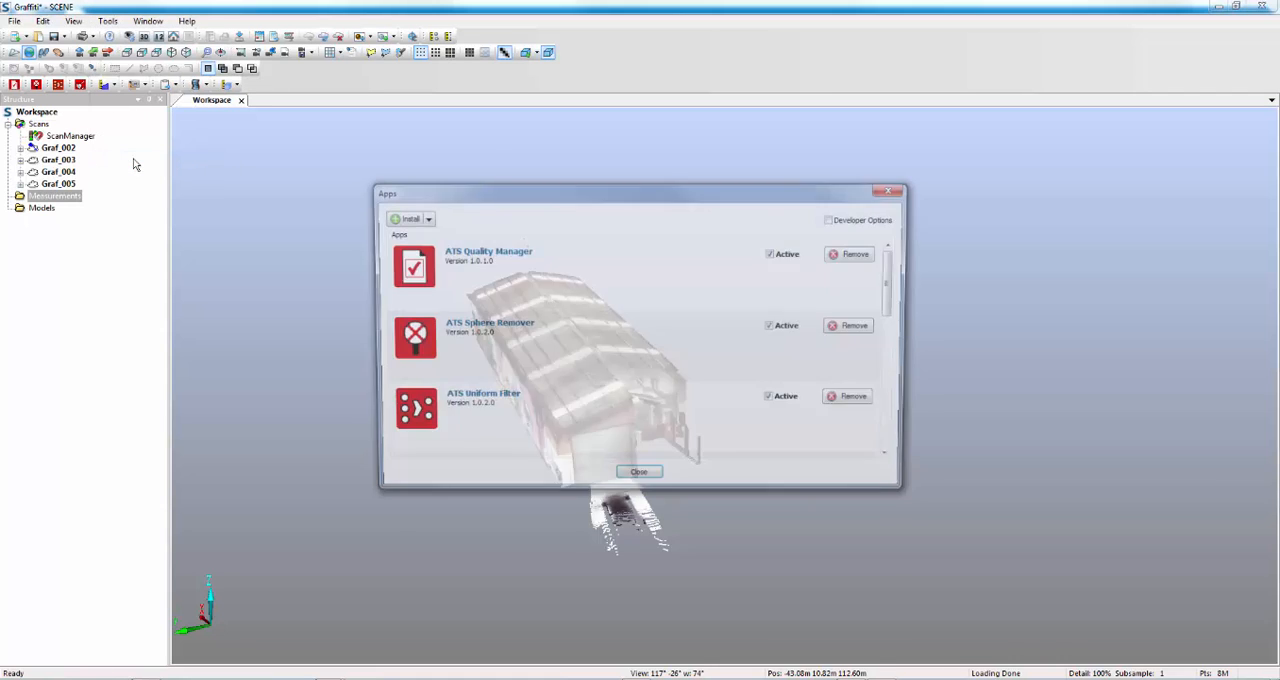
{"action": "left_click", "coordinate": [423, 218]}
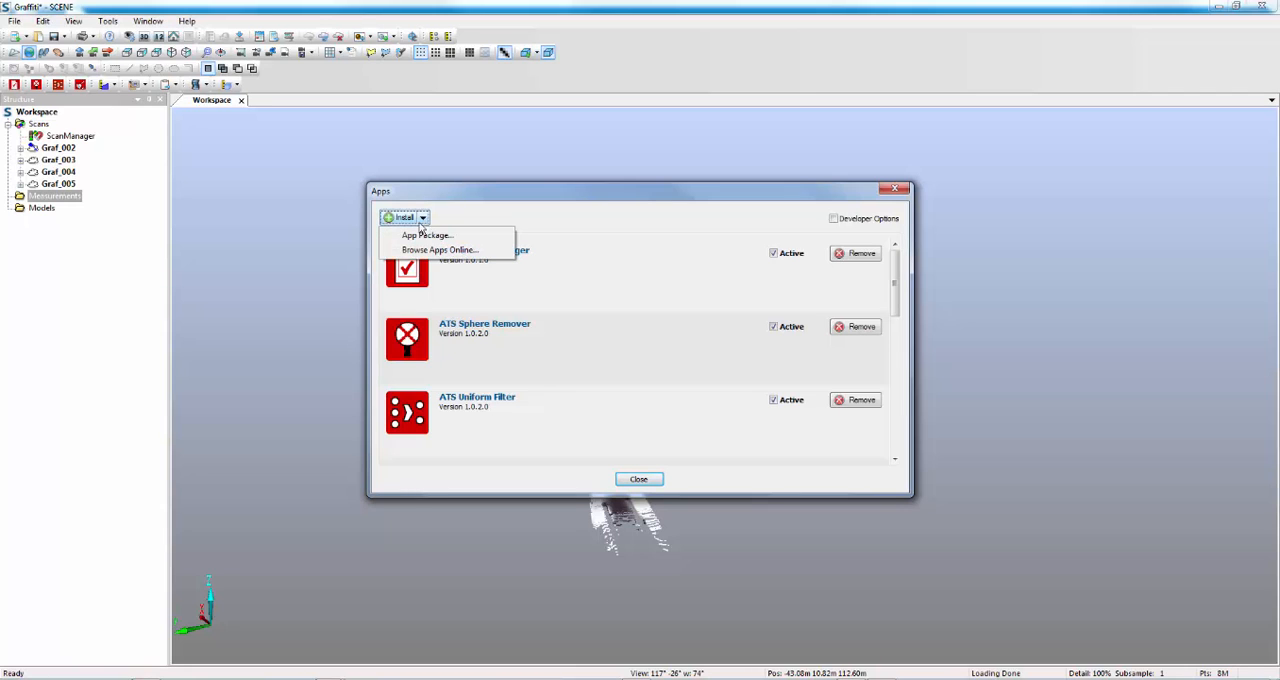
{"action": "left_click", "coordinate": [438, 250]}
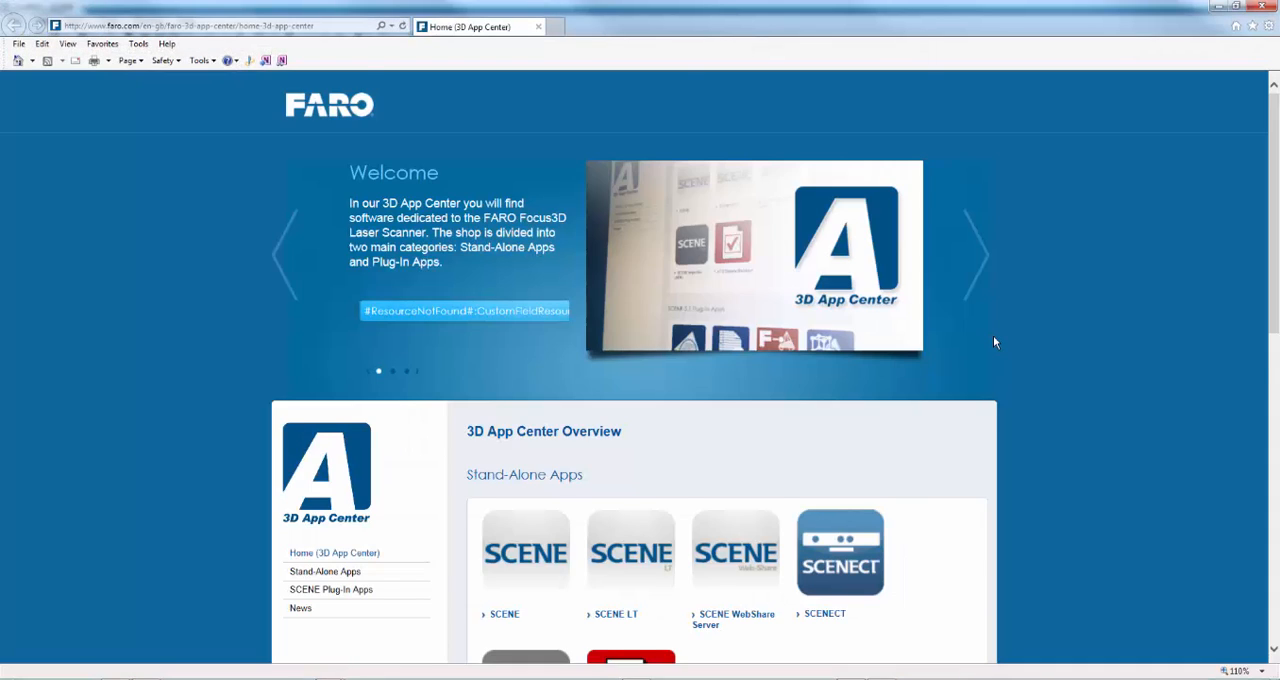
Find the Area Measurement (FARO) plug-in in the 3D App Center and view its details page.
{"action": "scroll", "coordinate": [993, 343], "scroll_direction": "down", "scroll_amount": 3}
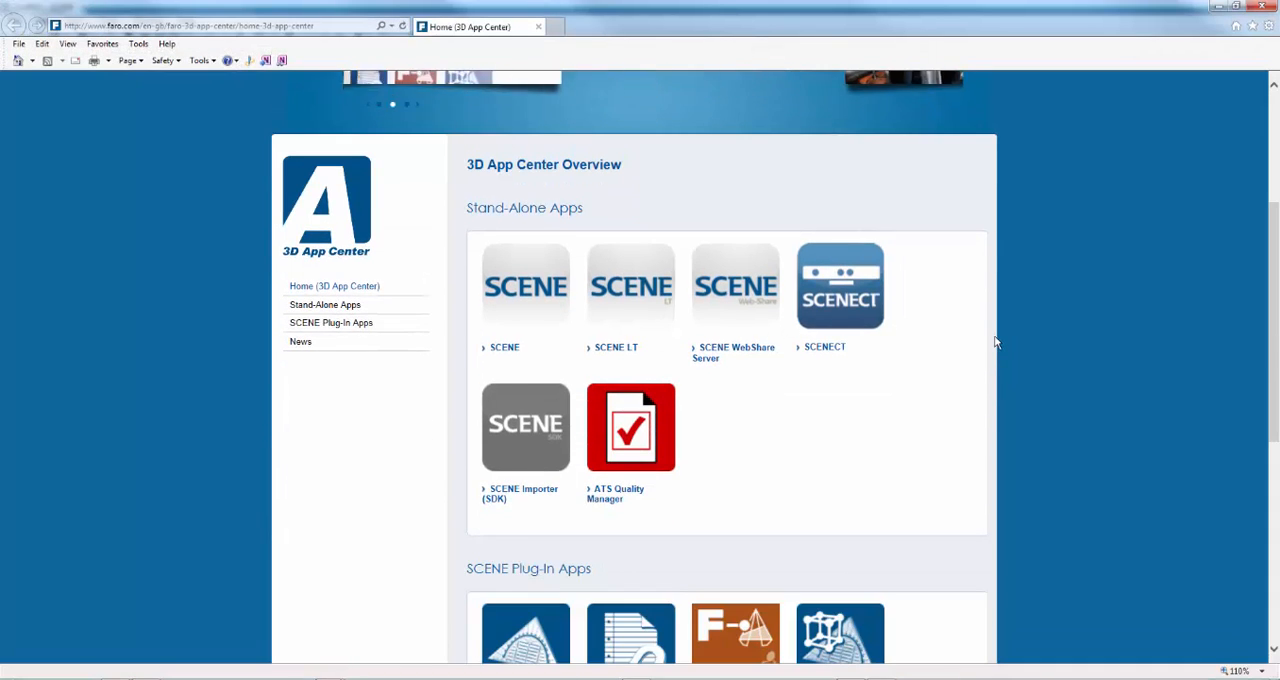
{"action": "scroll", "coordinate": [994, 343], "scroll_direction": "down", "scroll_amount": 4}
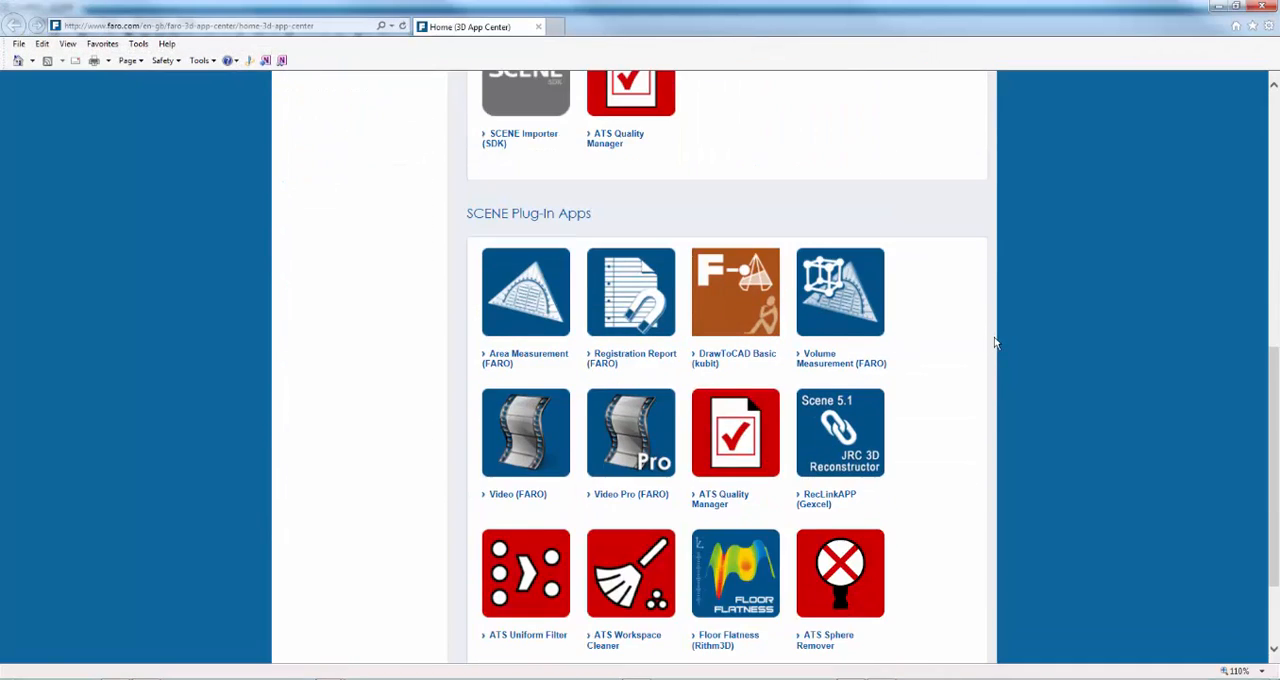
{"action": "left_click", "coordinate": [516, 357]}
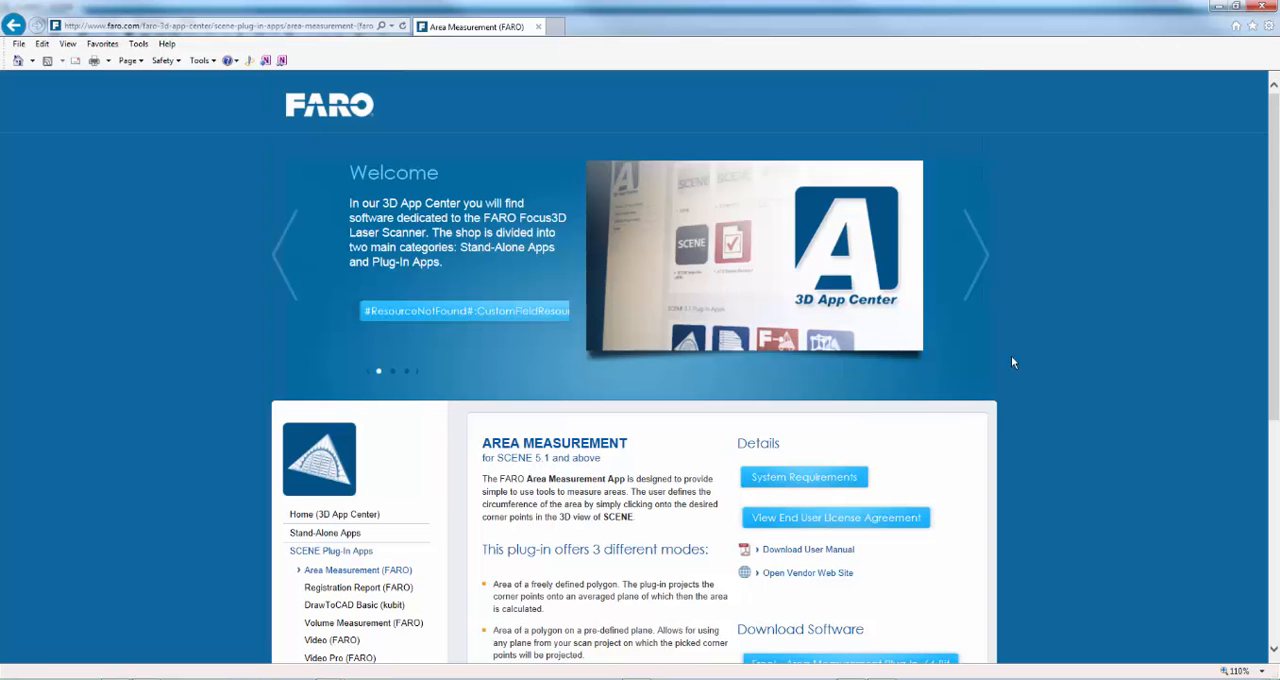
{"action": "scroll", "coordinate": [864, 424], "scroll_direction": "down", "scroll_amount": 3}
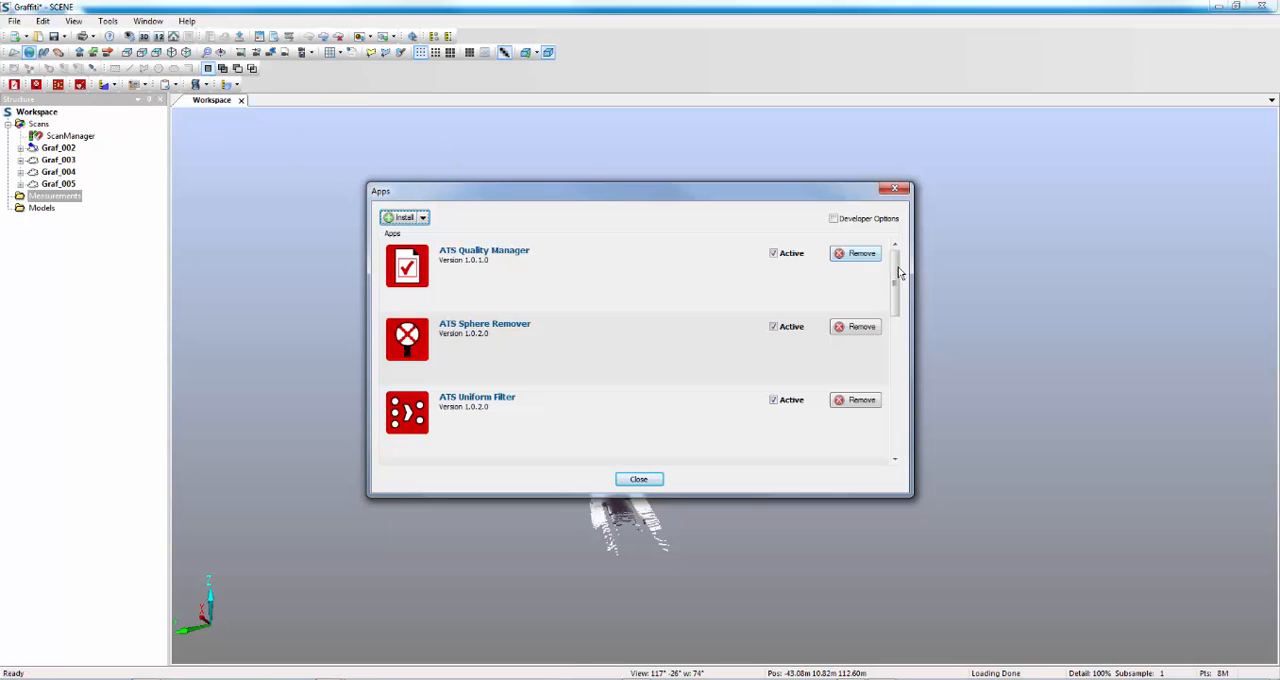
Look through the installed apps for AreaMeasurement and close the apps manager.
{"action": "left_click_drag", "start_coordinate": [898, 272], "coordinate": [891, 330]}
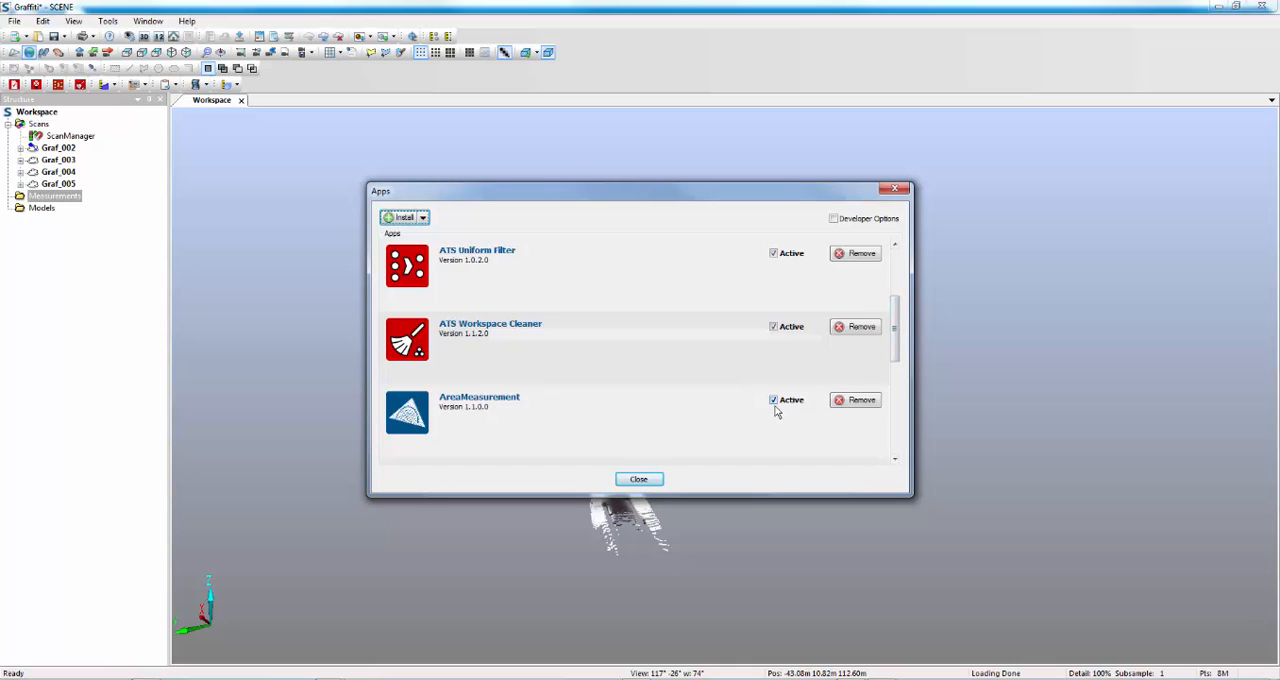
{"action": "left_click", "coordinate": [640, 480]}
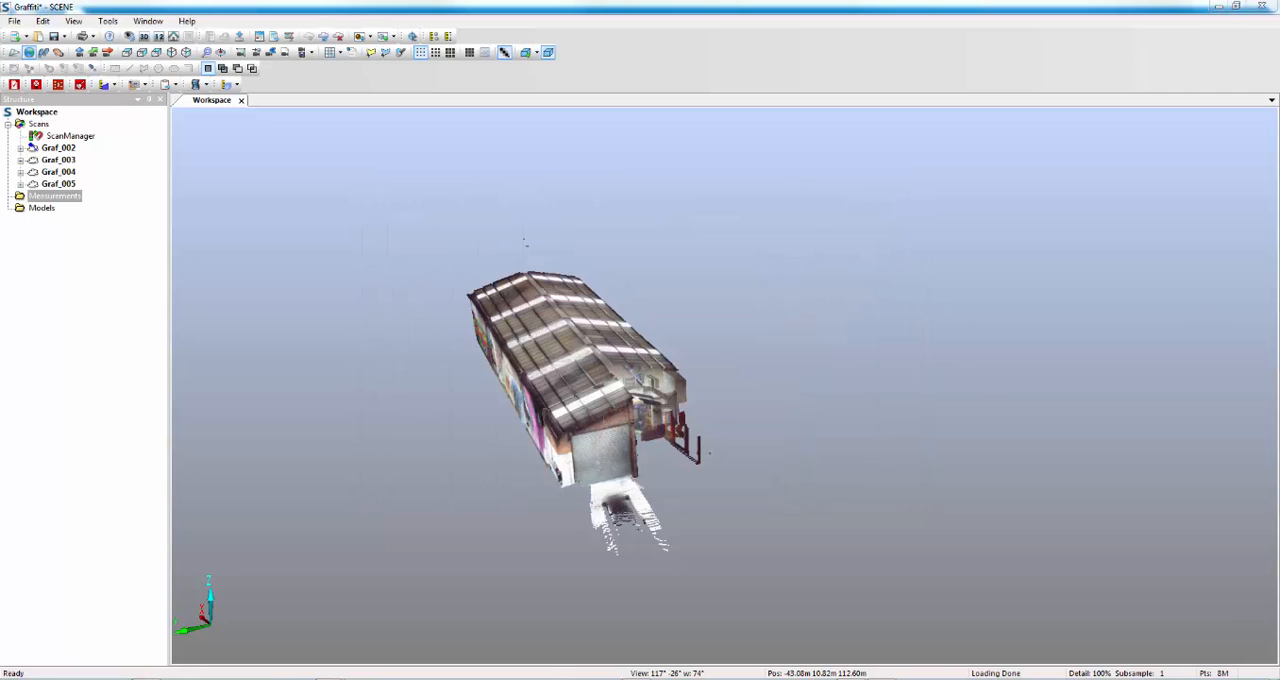
Start an area measurement fitted to arbitrary scan points inside the building and pick the four corners of the Yoda mural wall.
{"action": "left_click_drag", "start_coordinate": [975, 312], "coordinate": [966, 233]}
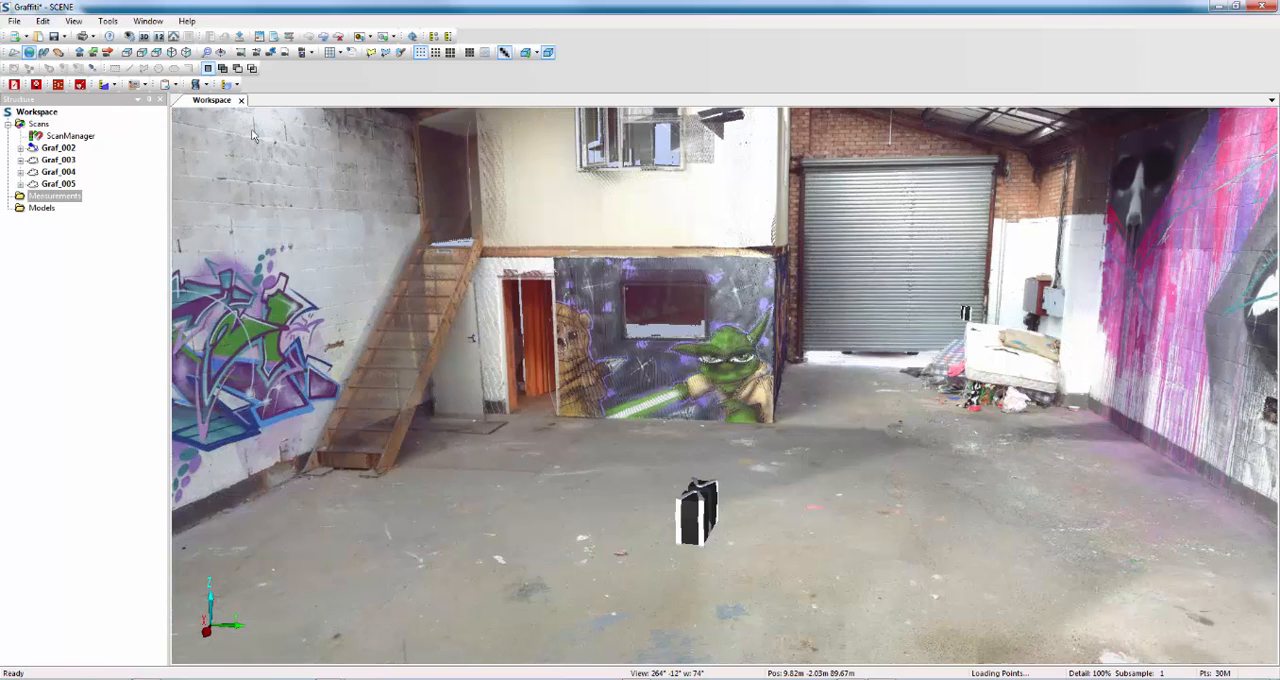
{"action": "left_click", "coordinate": [115, 85]}
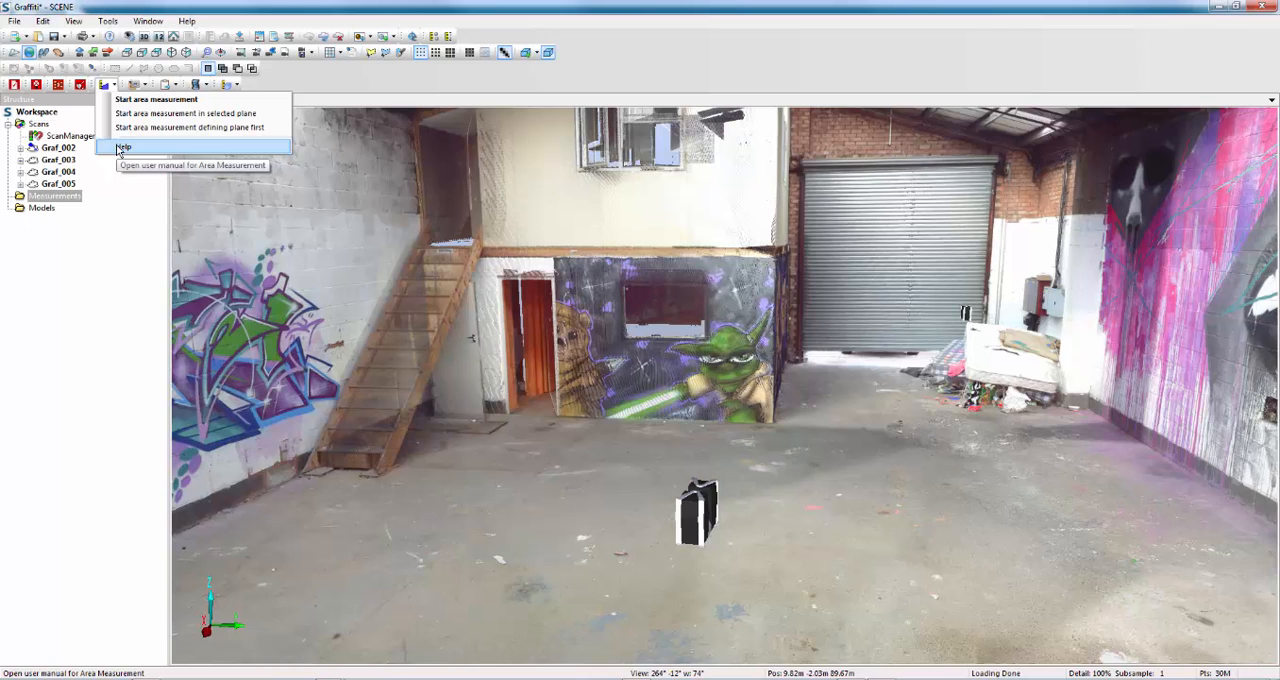
{"action": "left_click", "coordinate": [140, 100]}
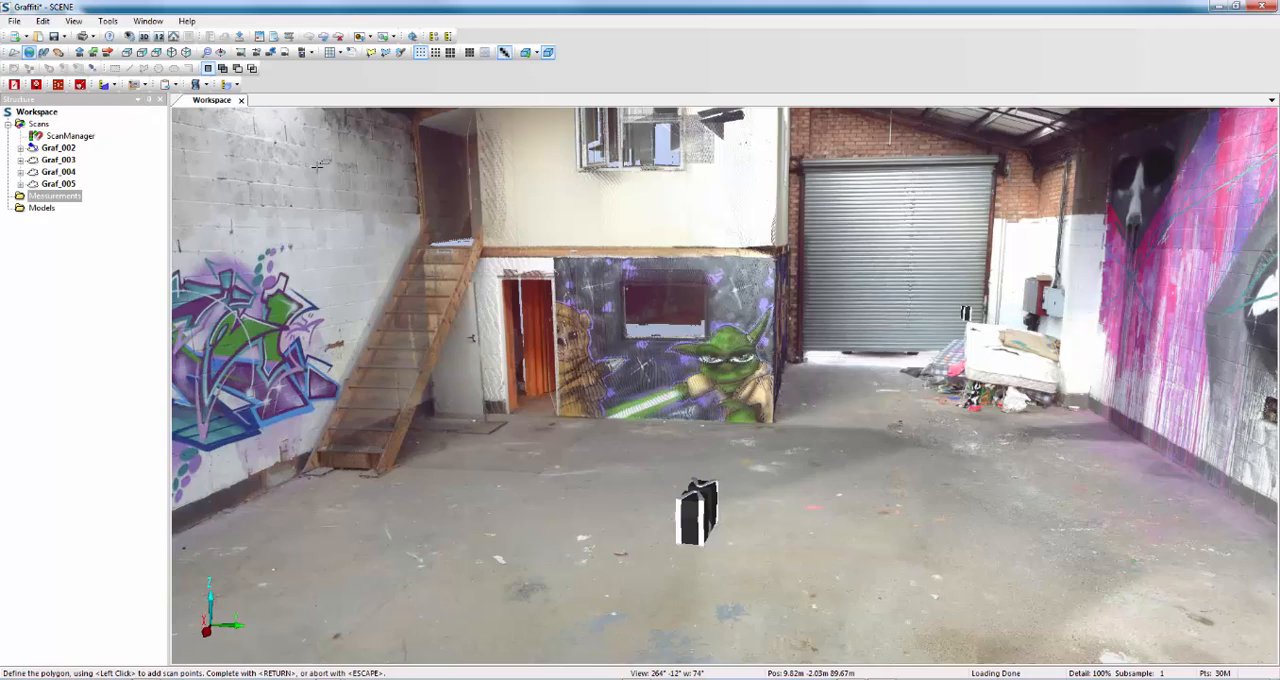
{"action": "left_click", "coordinate": [558, 257]}
{"action": "left_click", "coordinate": [773, 257]}
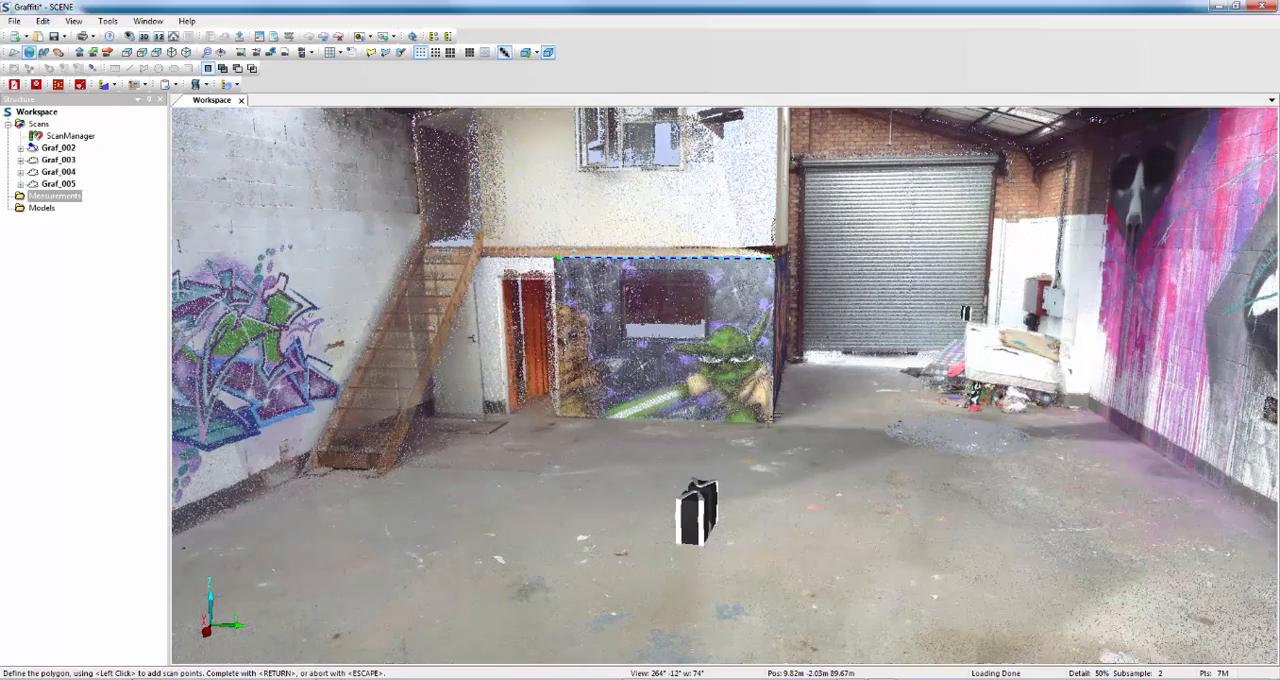
{"action": "left_click", "coordinate": [770, 420]}
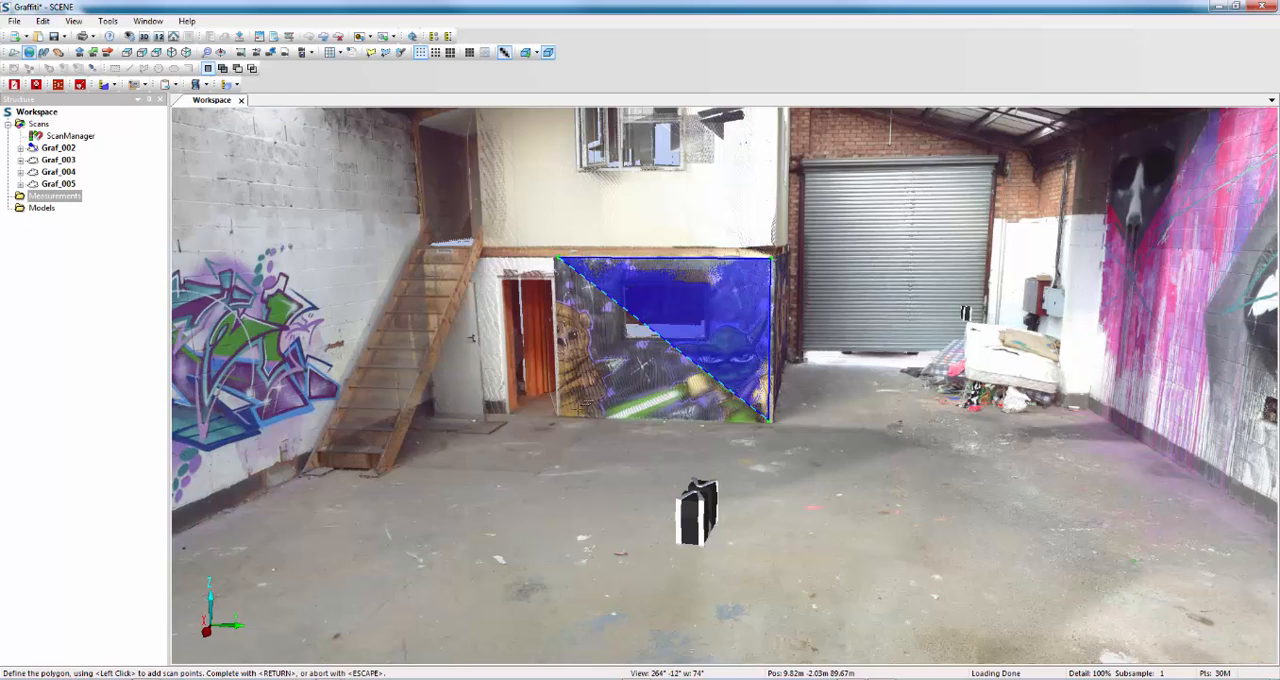
{"action": "left_click", "coordinate": [567, 410]}
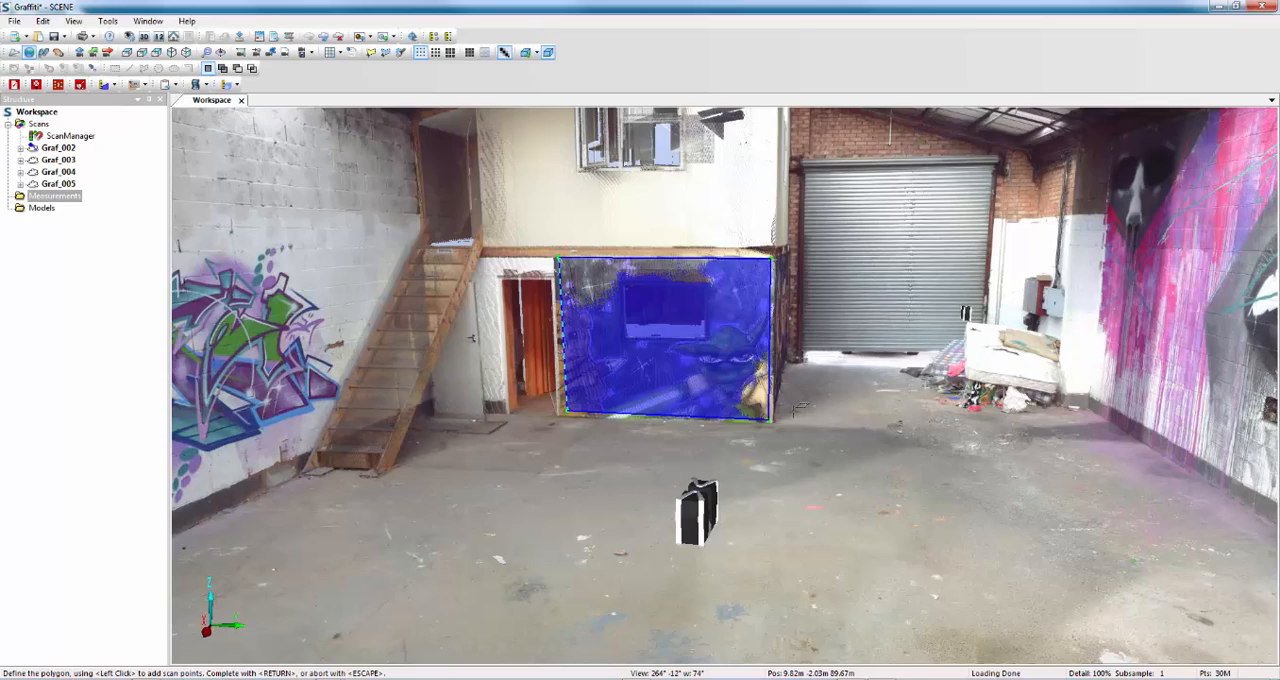
Remove the last two polygon points and pick the mural wall's two lower corners again.
{"action": "key", "text": "BackSpace"}
{"action": "key", "text": "BackSpace"}
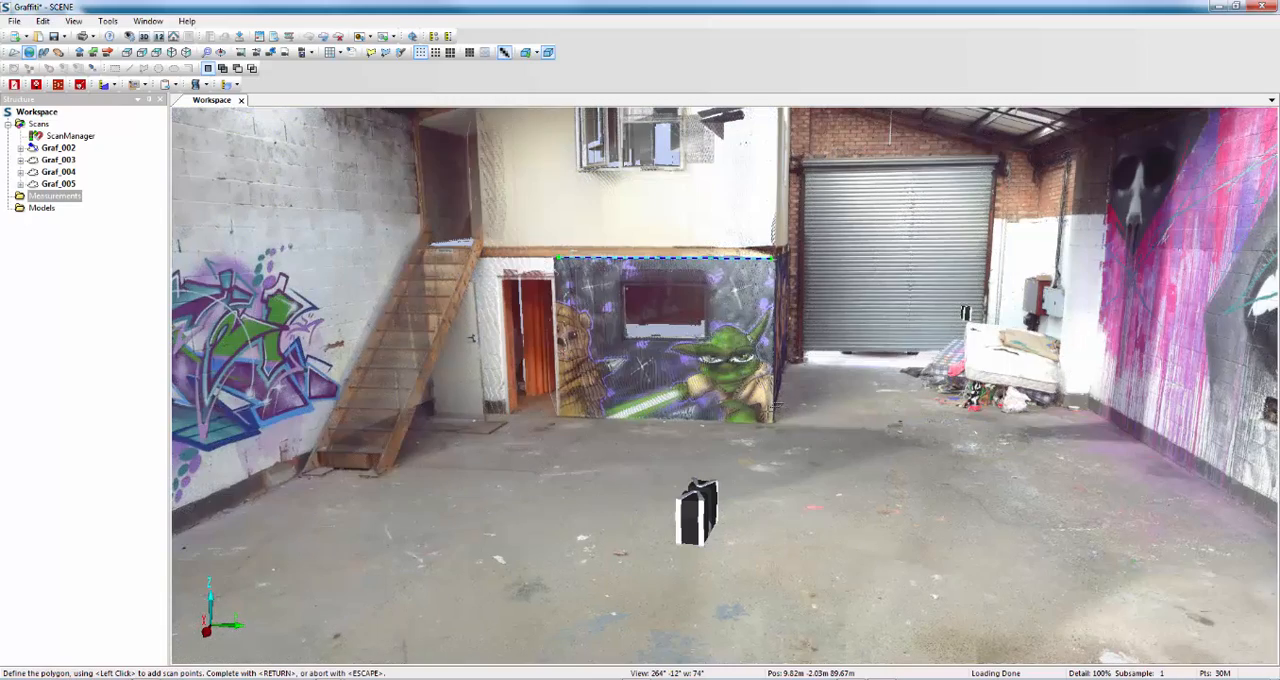
{"action": "left_click", "coordinate": [768, 418]}
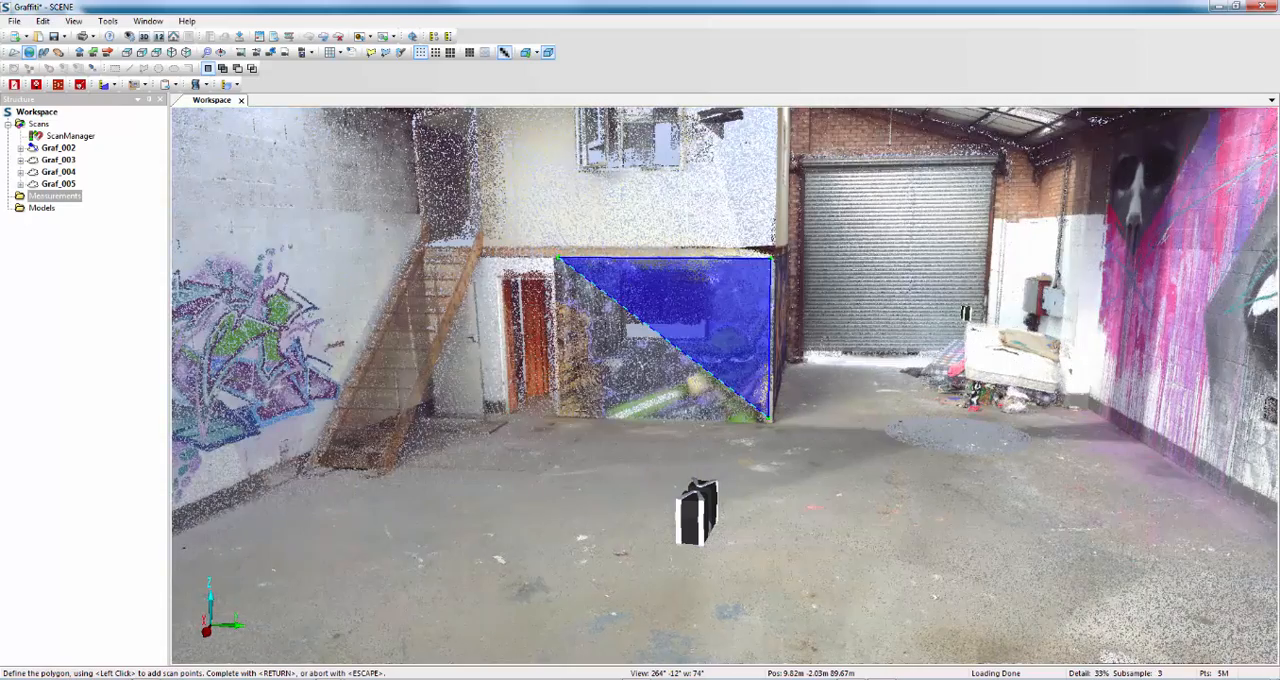
{"action": "left_click", "coordinate": [563, 413]}
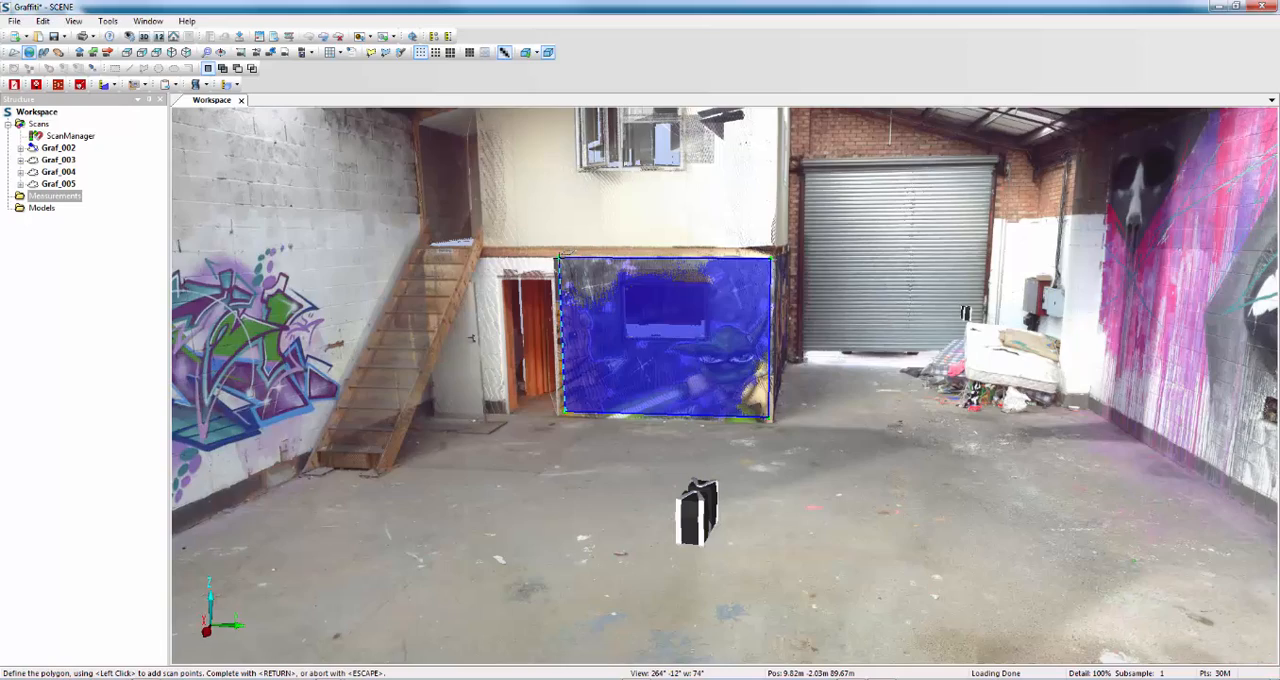
Replace the two lower corner points with three points running around the mural wall's edge towards the roller door.
{"action": "key", "text": "BackSpace"}
{"action": "key", "text": "BackSpace"}
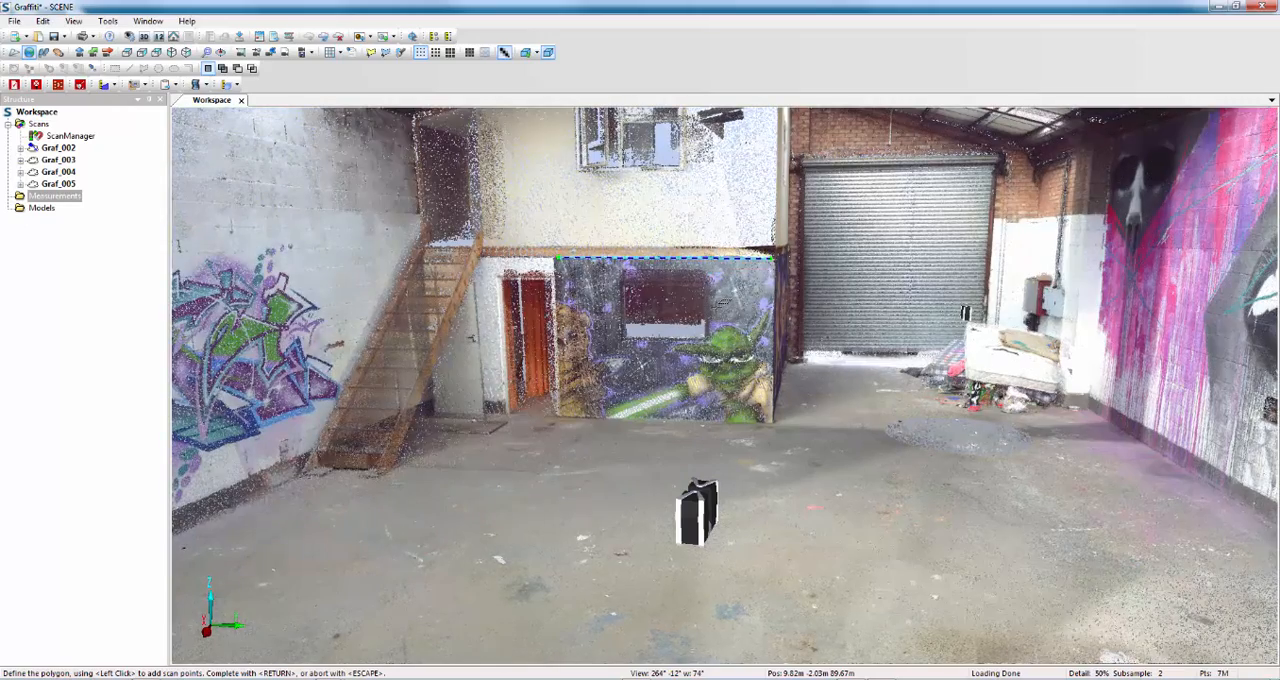
{"action": "left_click", "coordinate": [781, 292]}
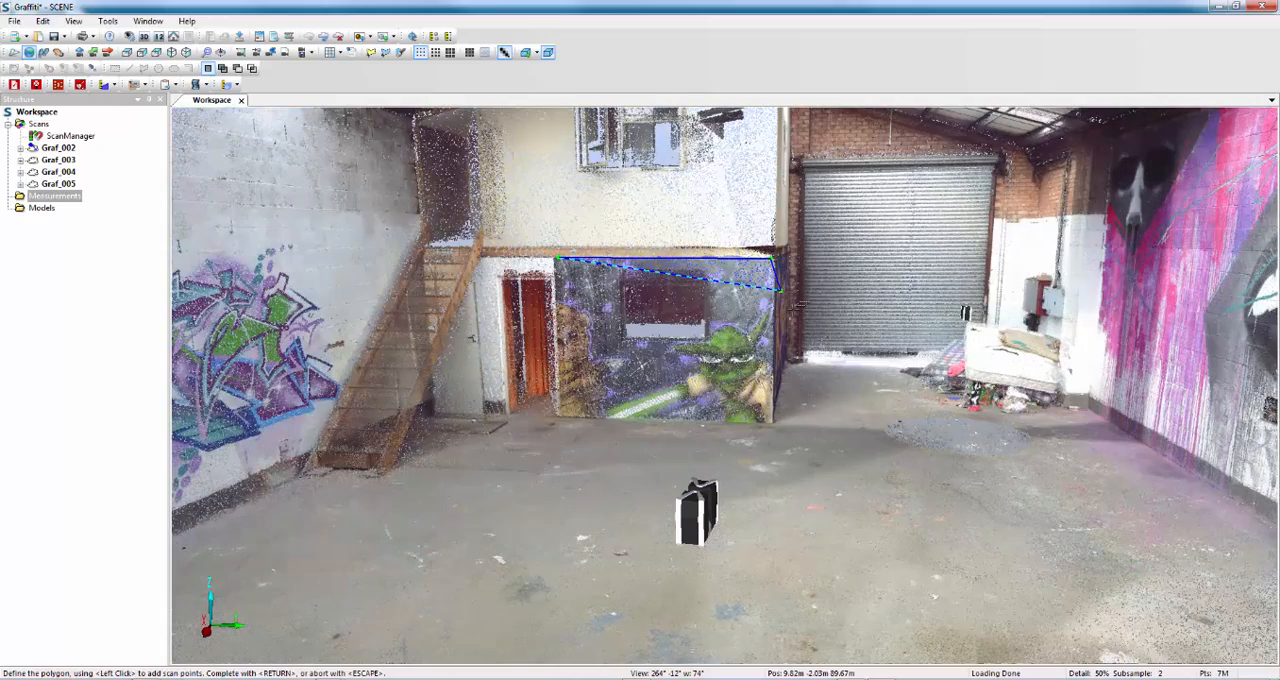
{"action": "left_click", "coordinate": [792, 309]}
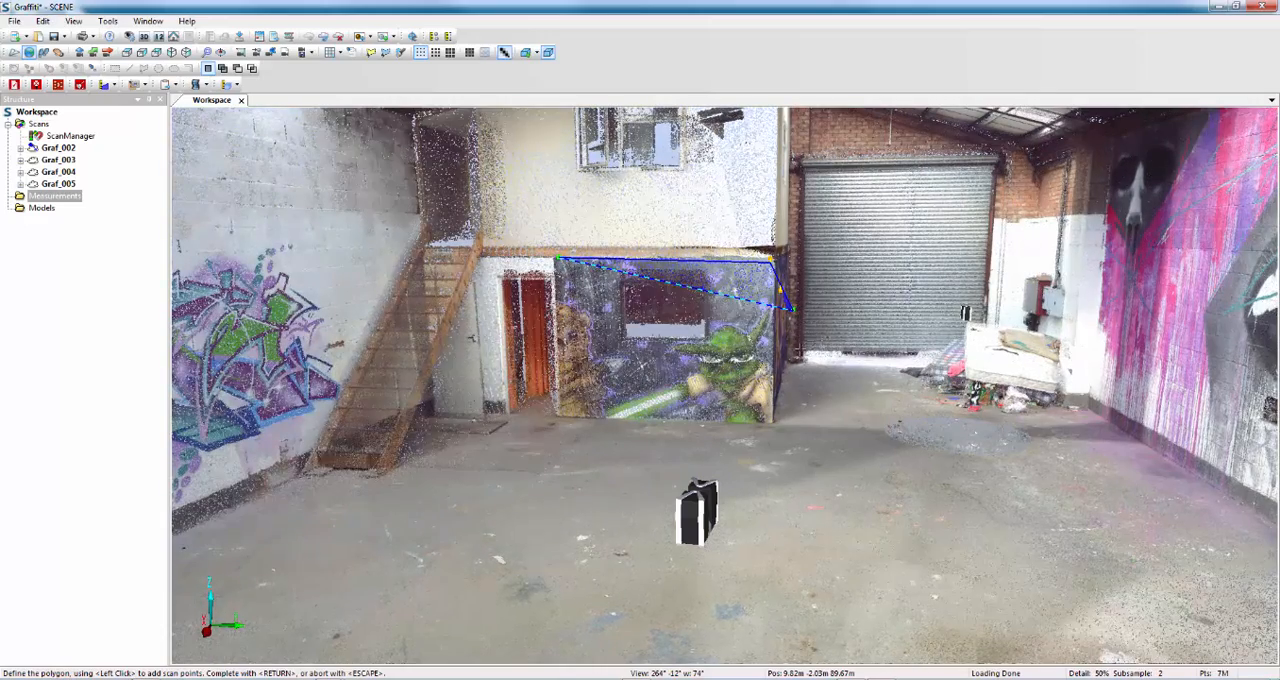
{"action": "left_click", "coordinate": [801, 347]}
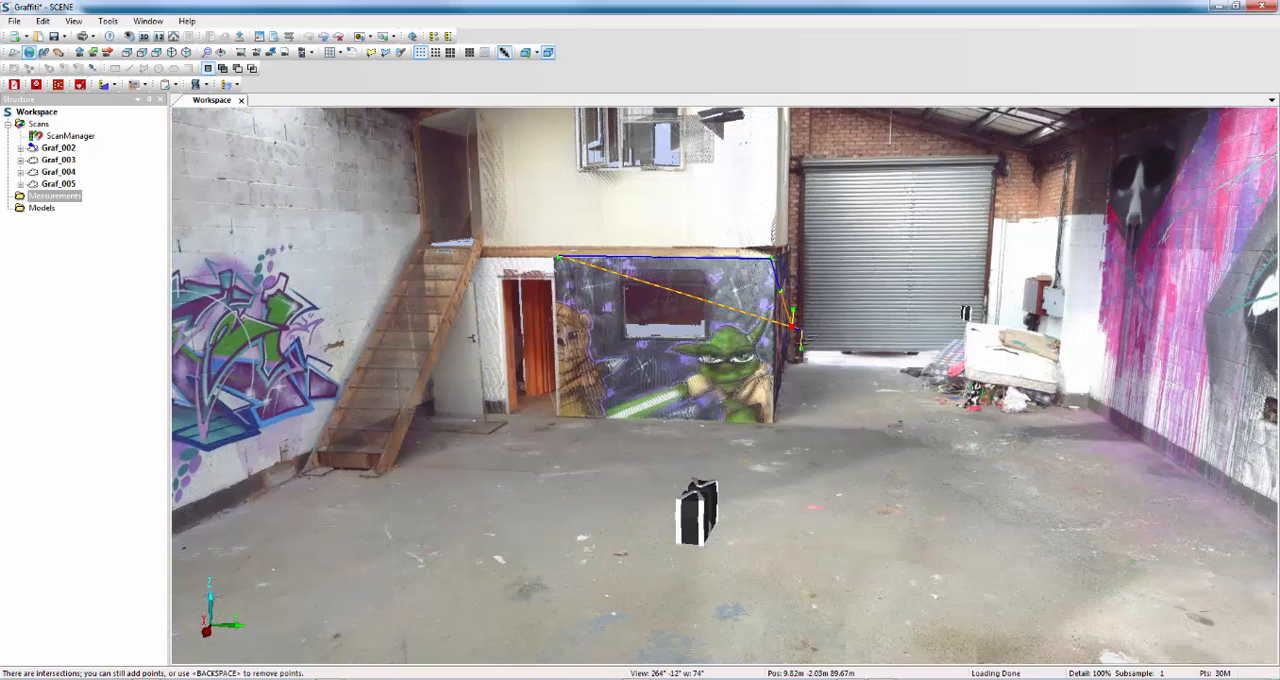
Remove the three points near the roller door, pick the mural wall's two lower corners and try to complete the polygon.
{"action": "key", "text": "BackSpace"}
{"action": "key", "text": "BackSpace"}
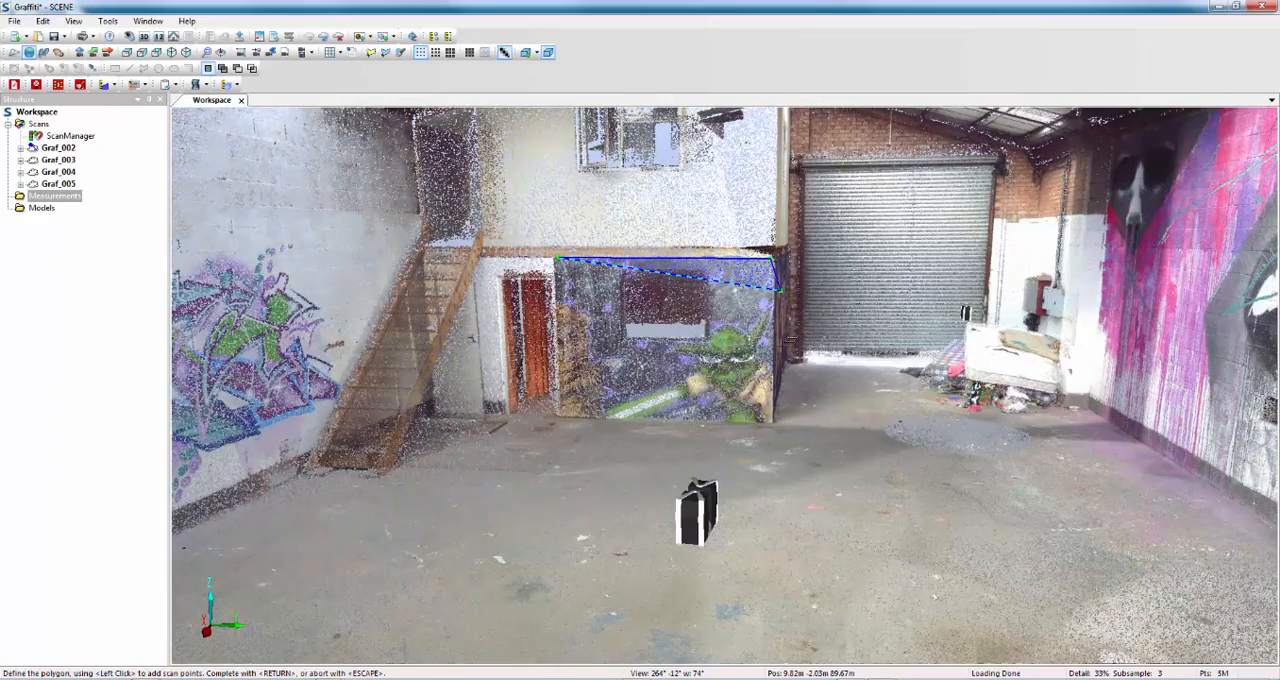
{"action": "key", "text": "BackSpace"}
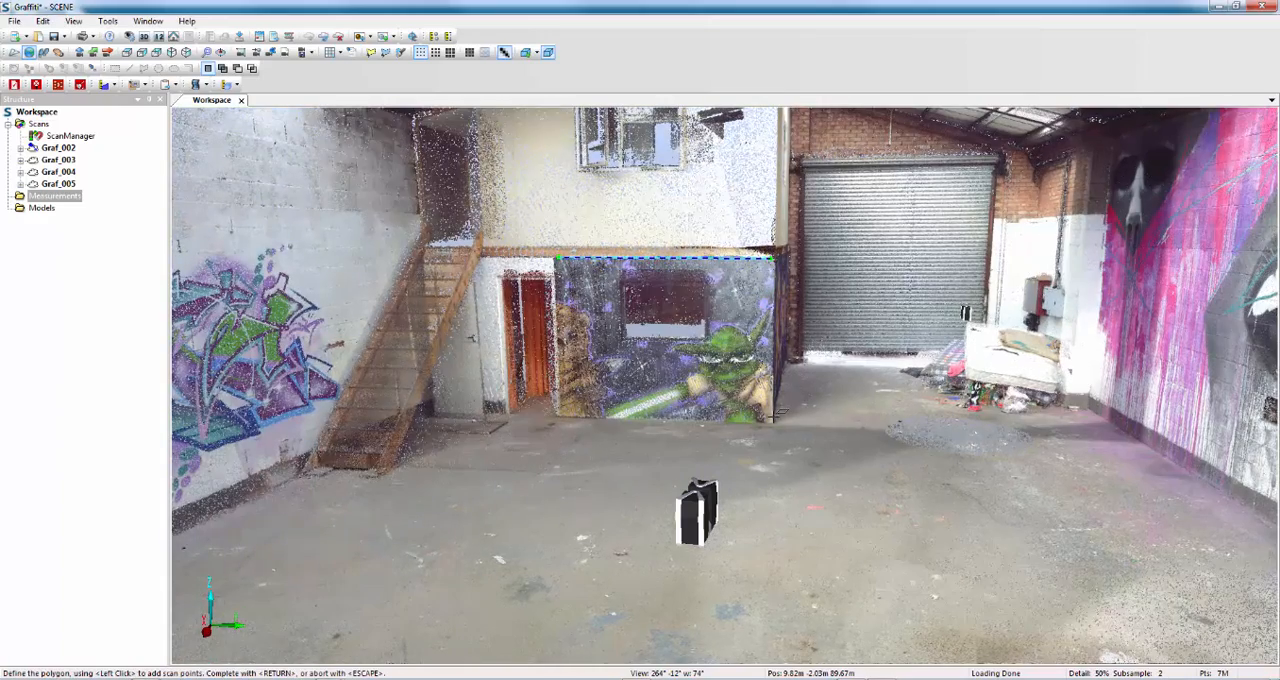
{"action": "left_click", "coordinate": [770, 420]}
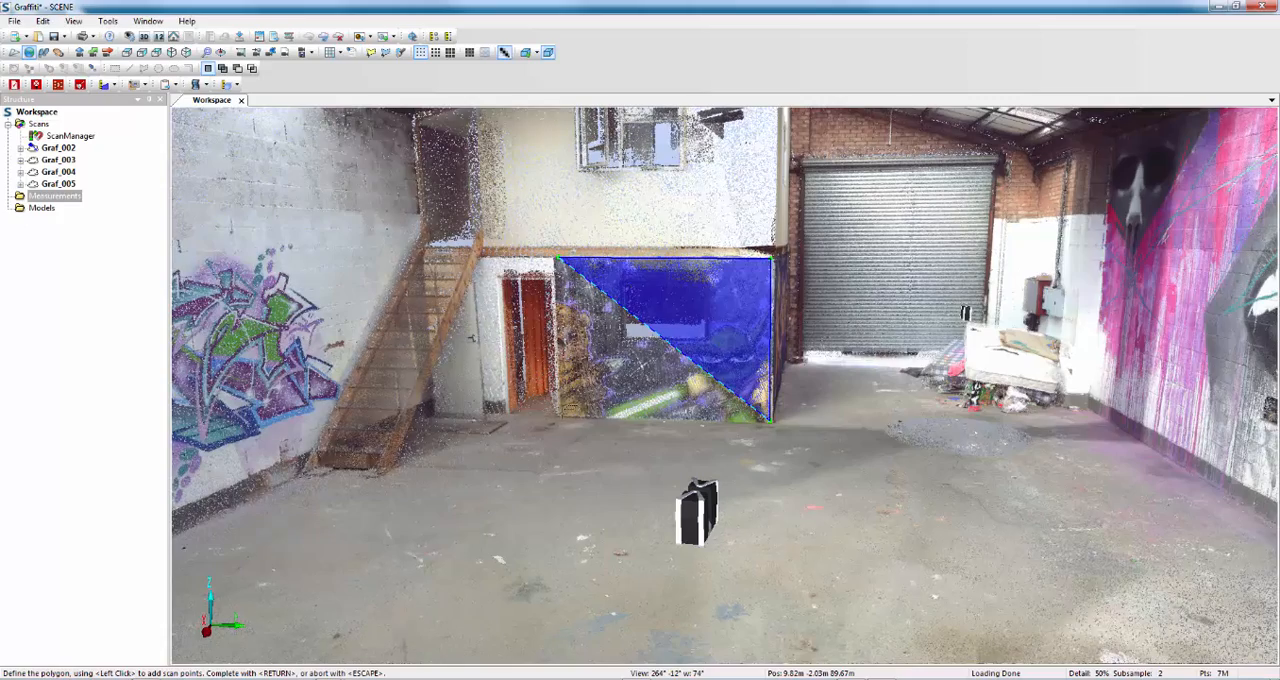
{"action": "left_click", "coordinate": [560, 415]}
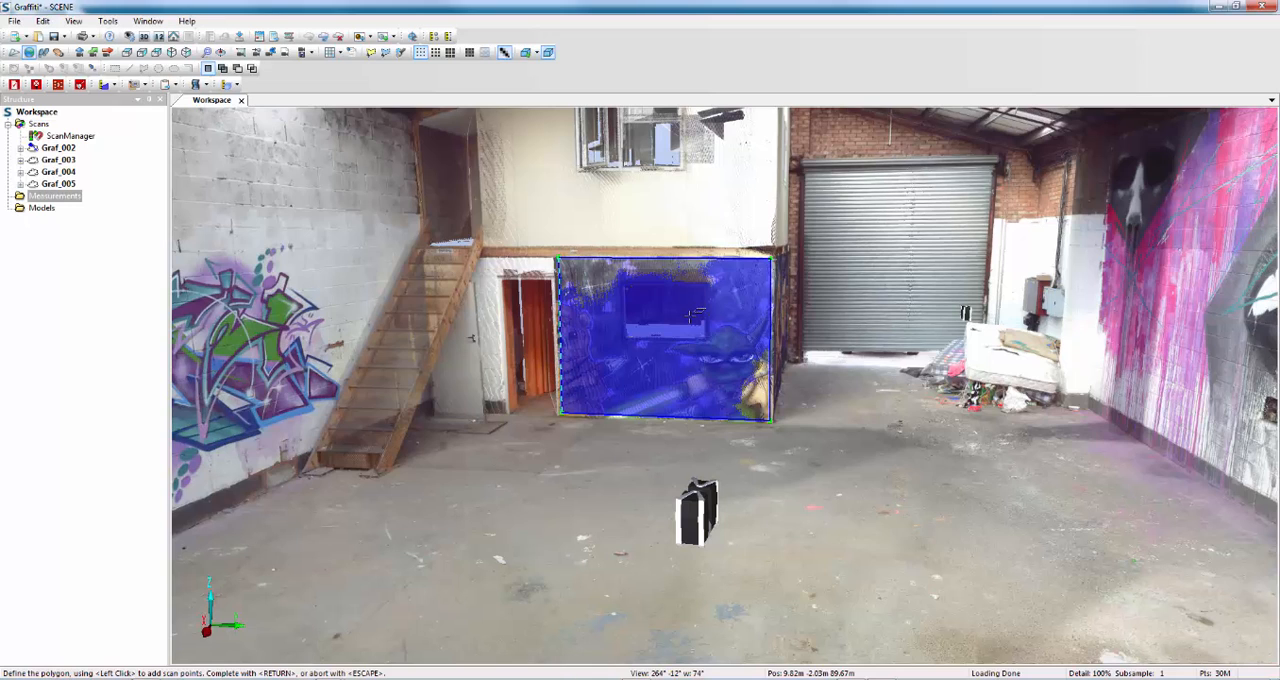
{"action": "key", "text": "Return"}
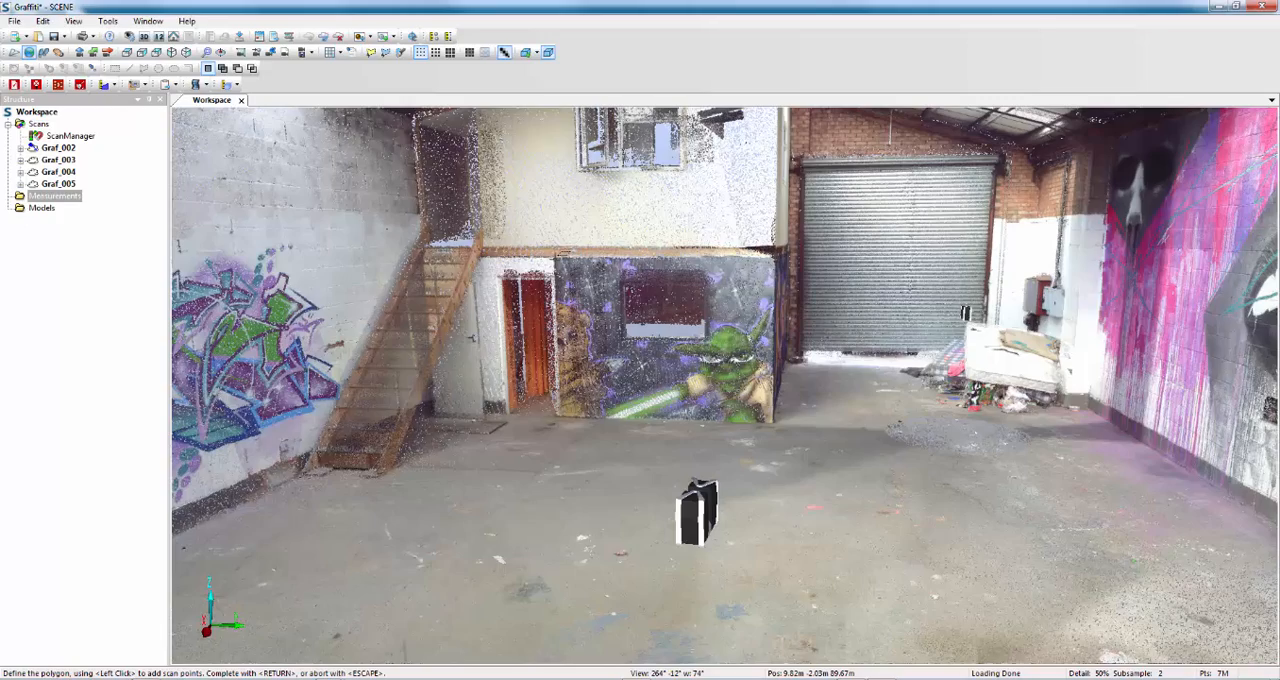
Outline the Yoda mural wall with four points slightly inside its corners and complete the area measurement.
{"action": "left_click", "coordinate": [560, 263]}
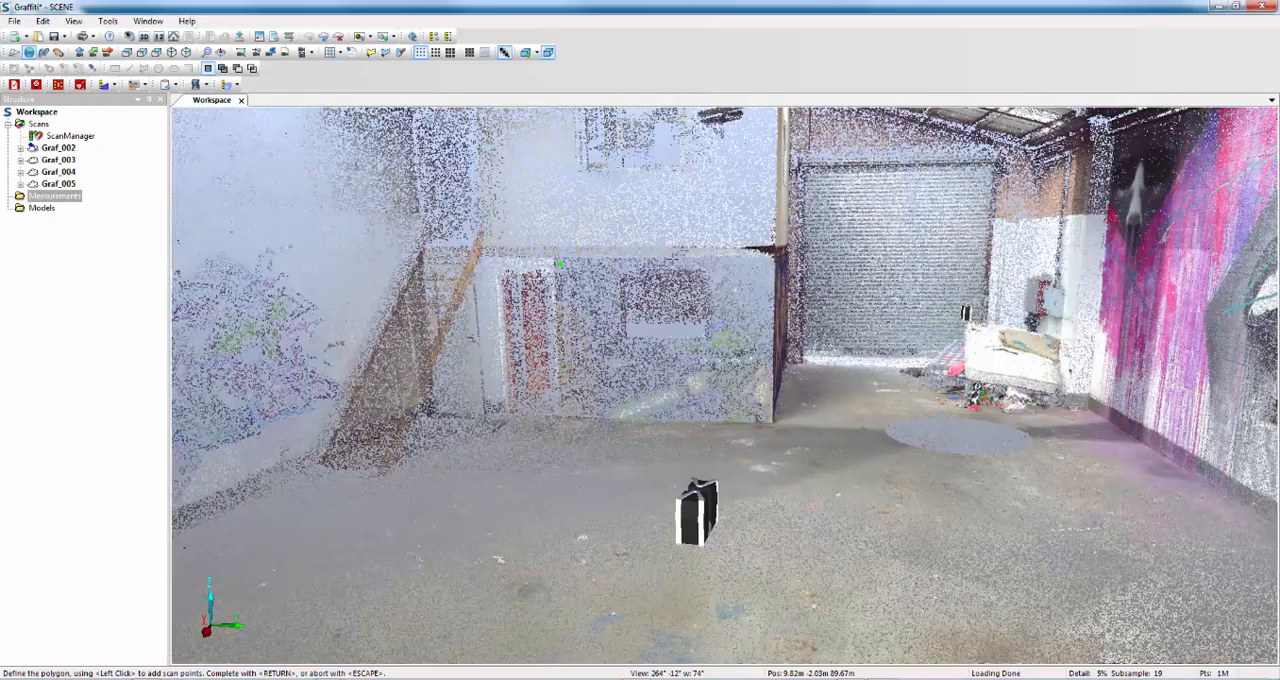
{"action": "left_click", "coordinate": [760, 262]}
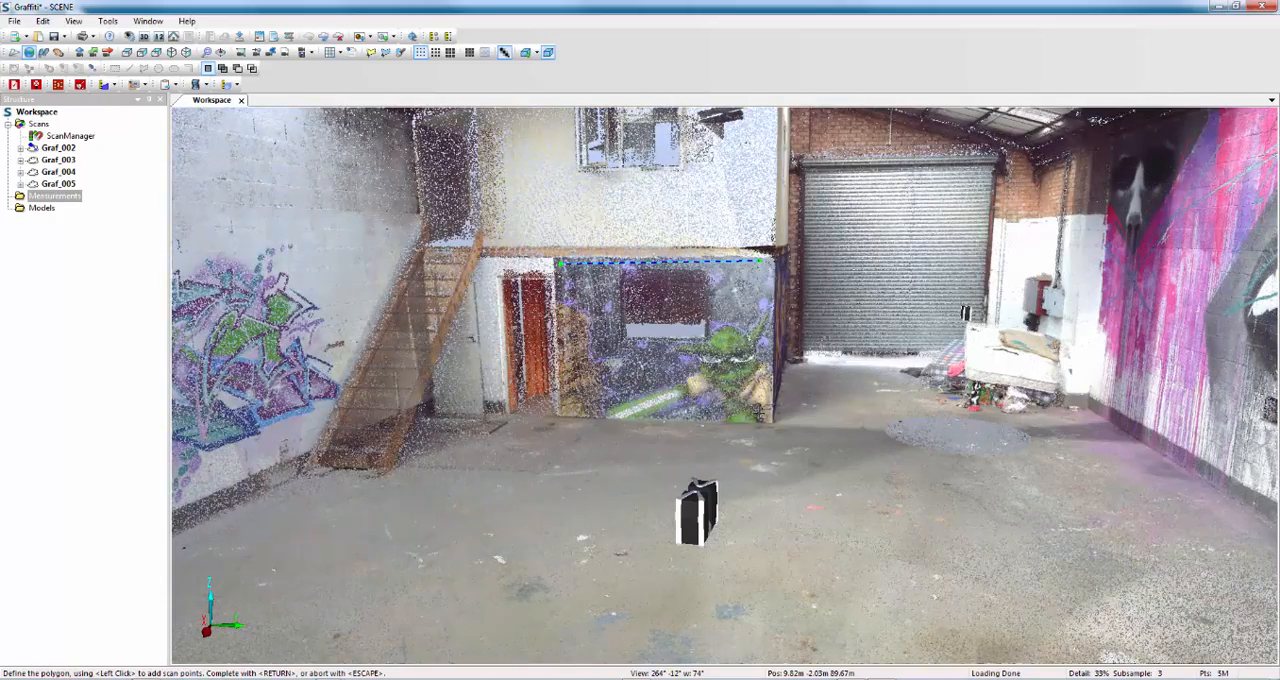
{"action": "left_click", "coordinate": [760, 415]}
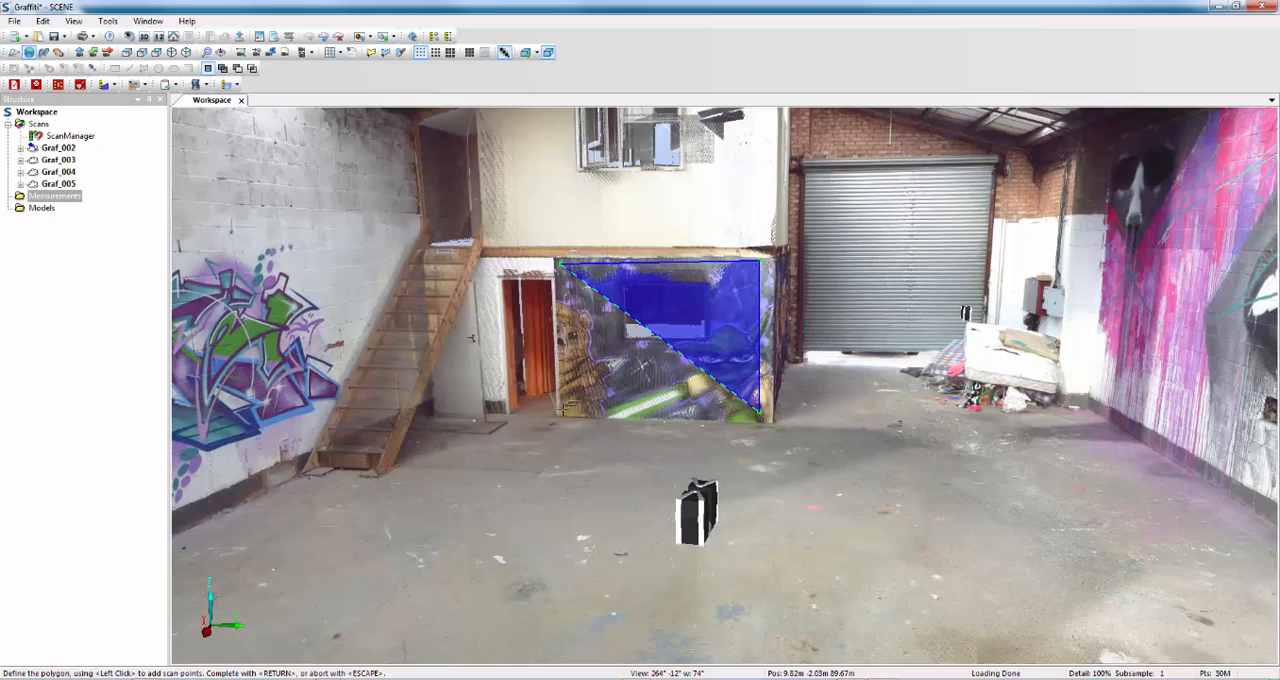
{"action": "left_click", "coordinate": [562, 410]}
{"action": "key", "text": "Return"}
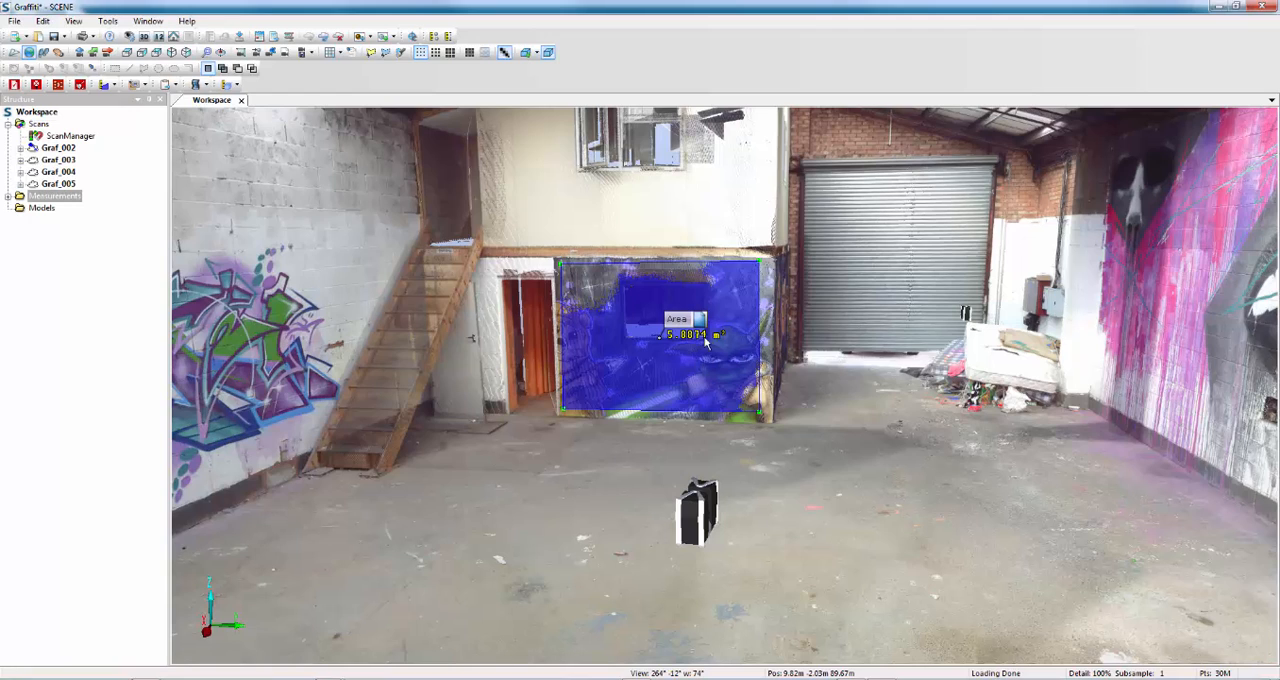
Expand the Measurements and Areas folders in the structure and select the mural wall's area in the 3D view.
{"action": "left_click", "coordinate": [9, 199]}
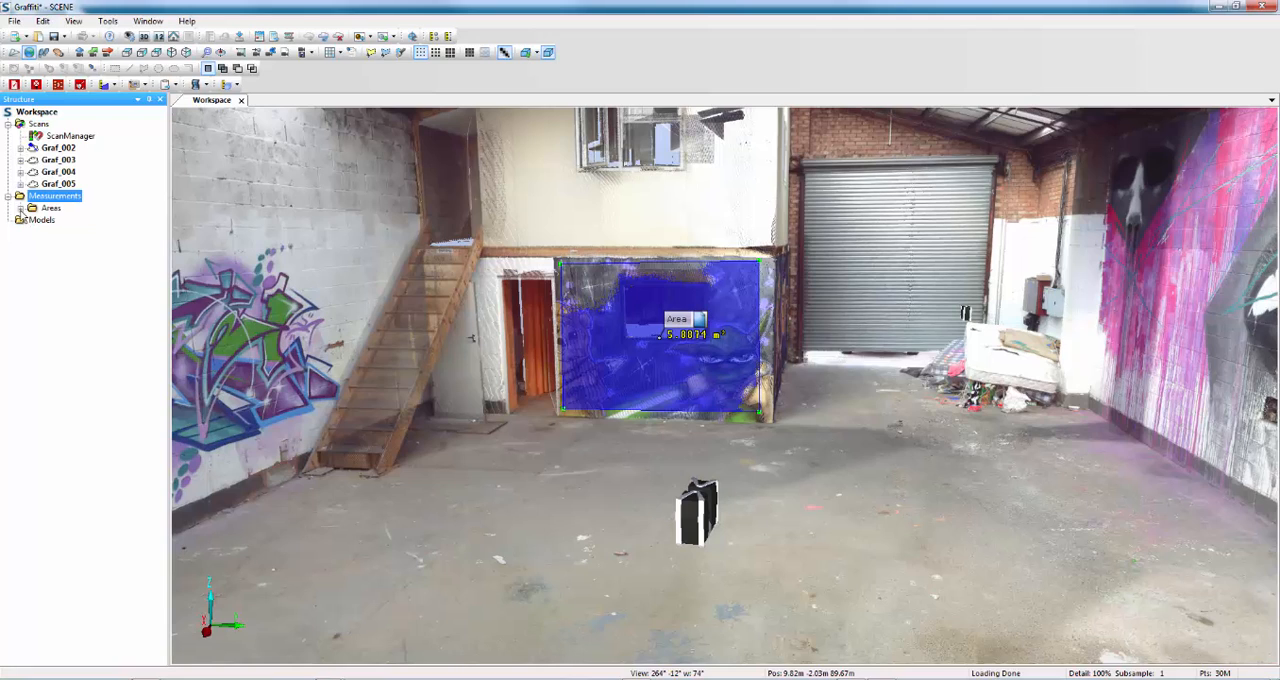
{"action": "left_click", "coordinate": [20, 208]}
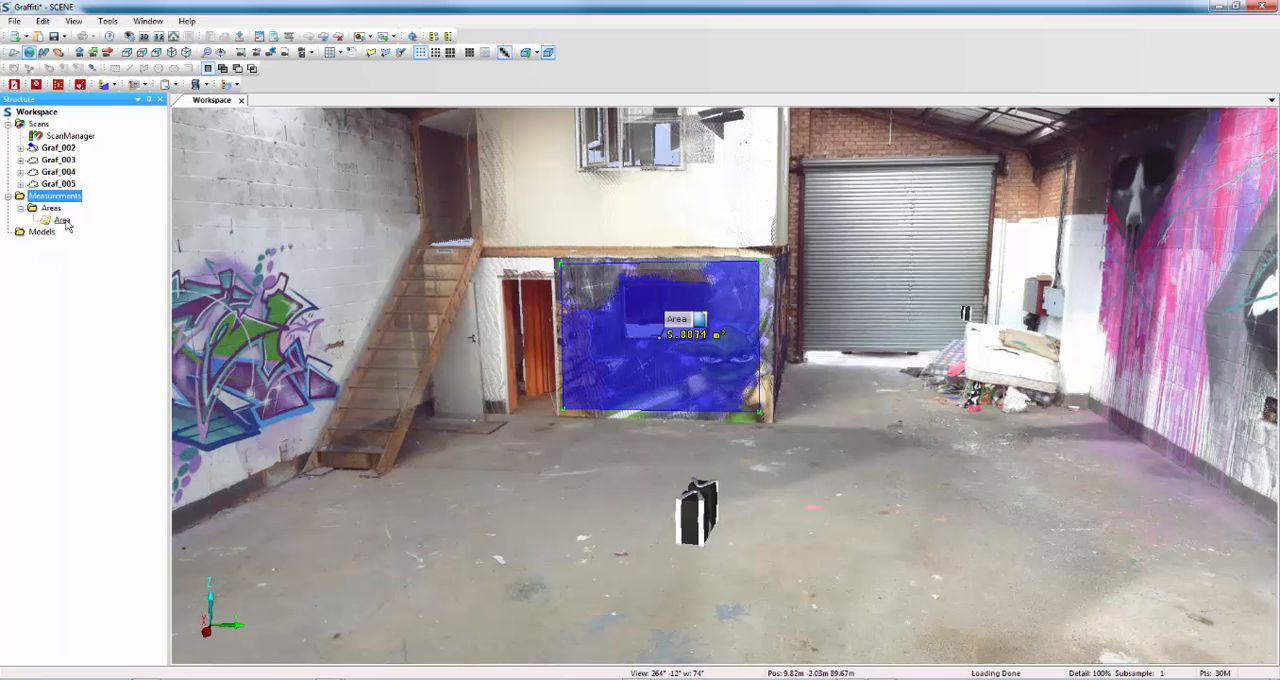
{"action": "left_click", "coordinate": [660, 340]}
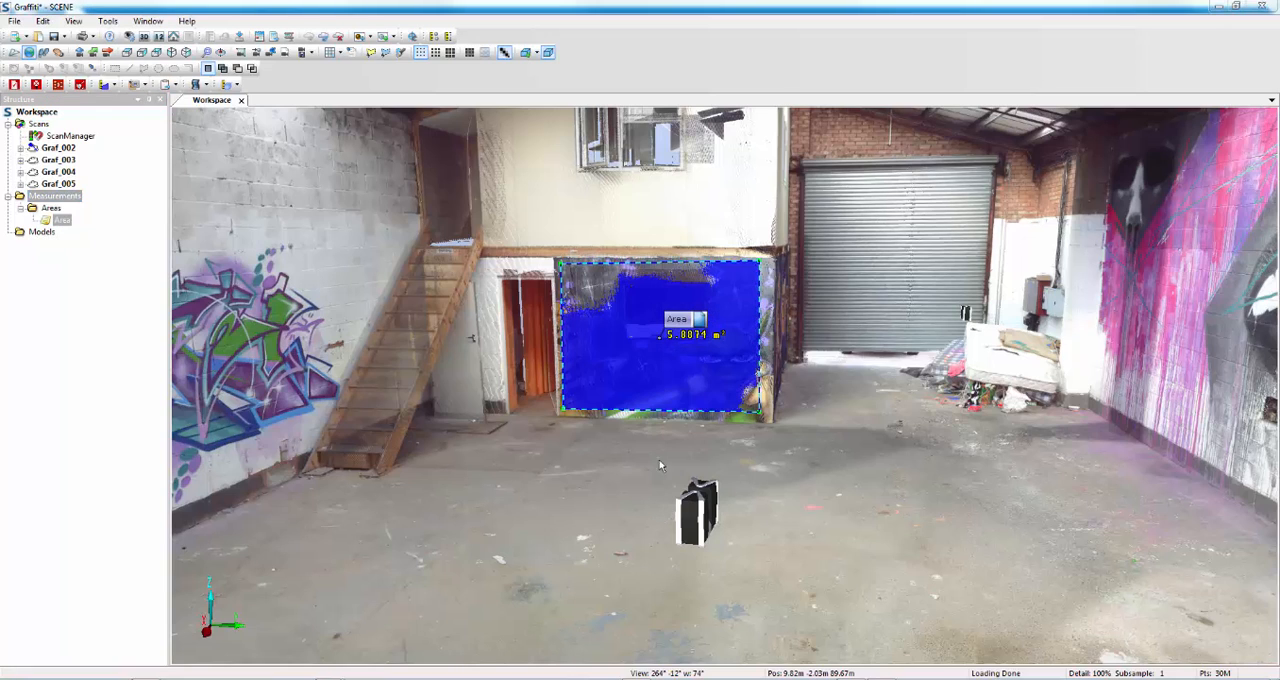
Open the mural wall area's properties, read its documentation properties and close them without changes.
{"action": "double_click", "coordinate": [700, 326]}
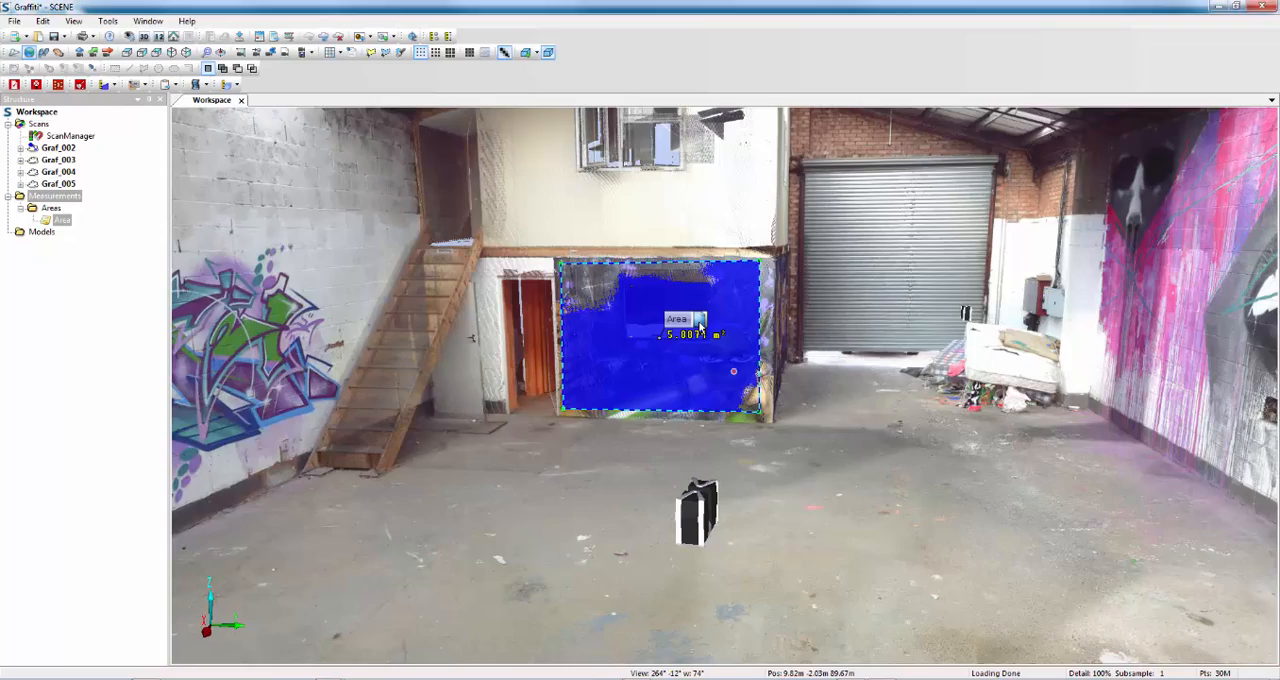
{"action": "left_click_drag", "start_coordinate": [848, 342], "coordinate": [881, 168]}
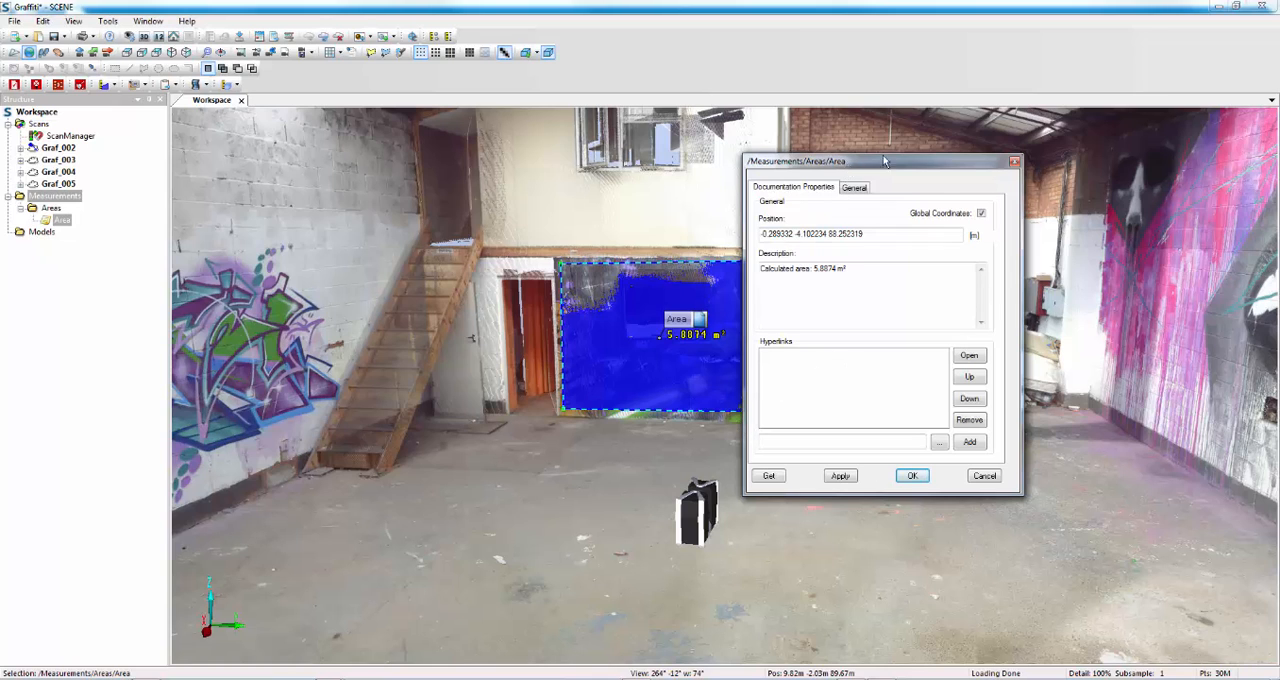
{"action": "left_click_drag", "start_coordinate": [886, 161], "coordinate": [980, 146]}
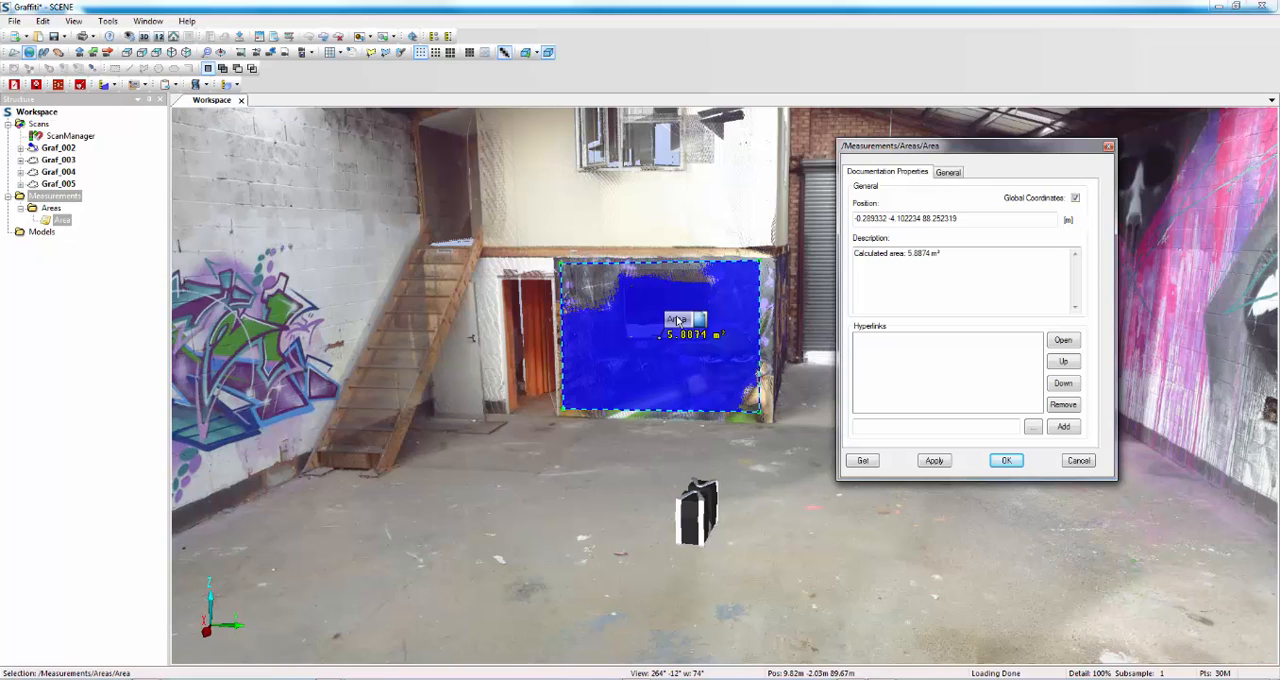
{"action": "left_click", "coordinate": [1078, 461]}
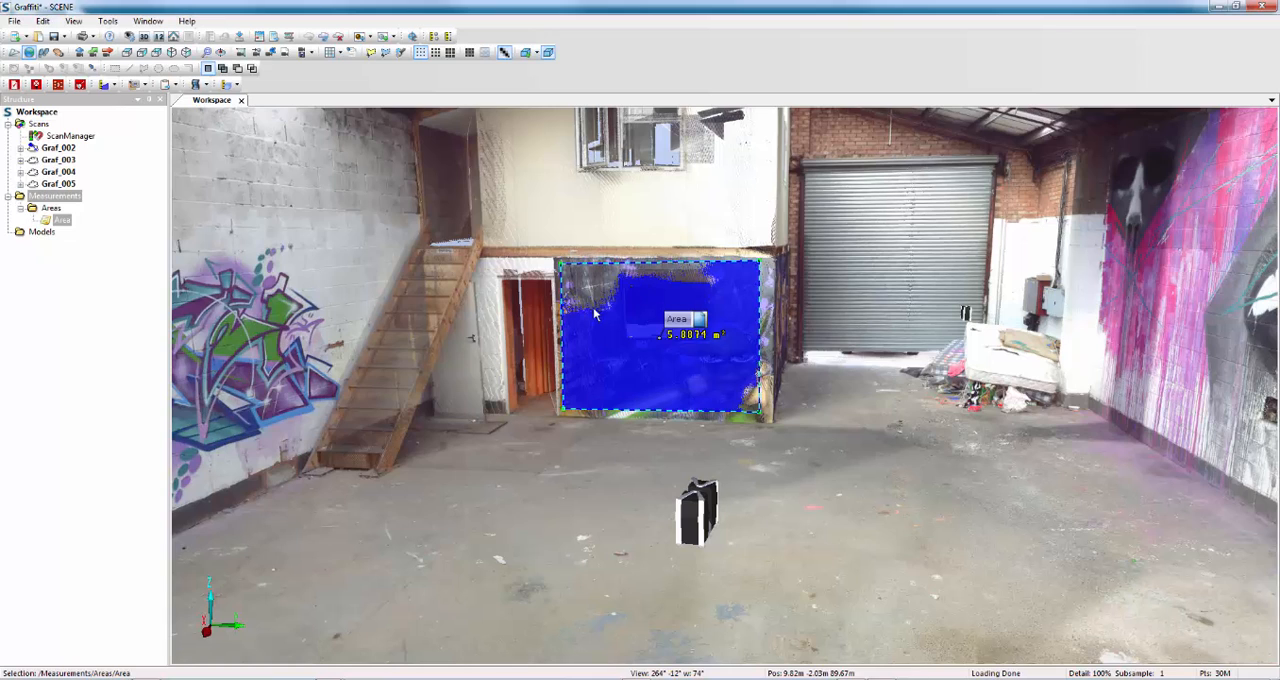
Delete the mural wall's area measurement from the Areas folder.
{"action": "right_click", "coordinate": [64, 224]}
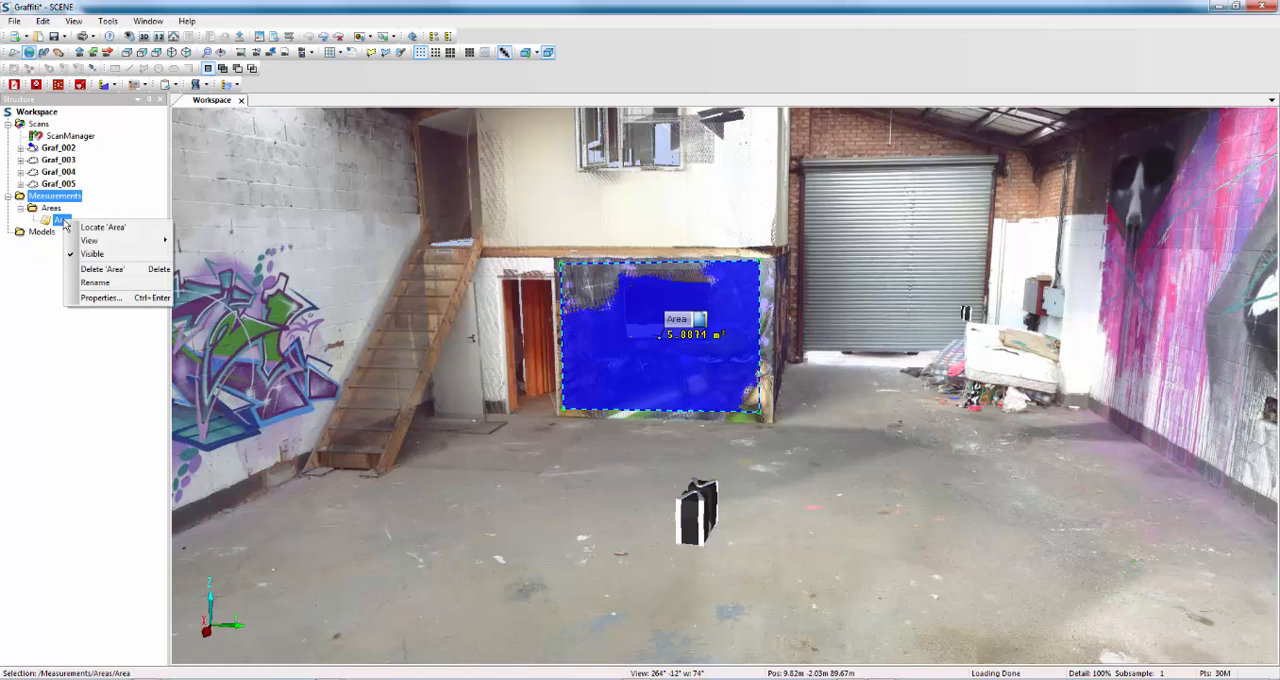
{"action": "left_click", "coordinate": [87, 270]}
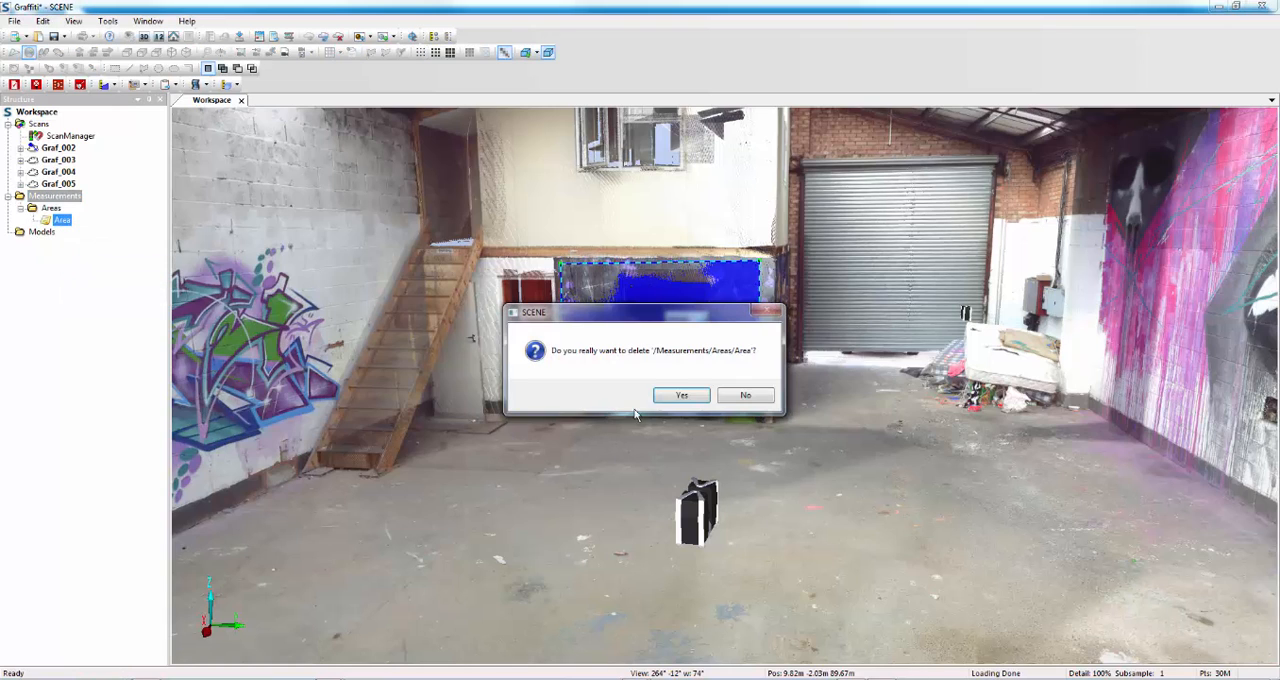
{"action": "left_click", "coordinate": [682, 393]}
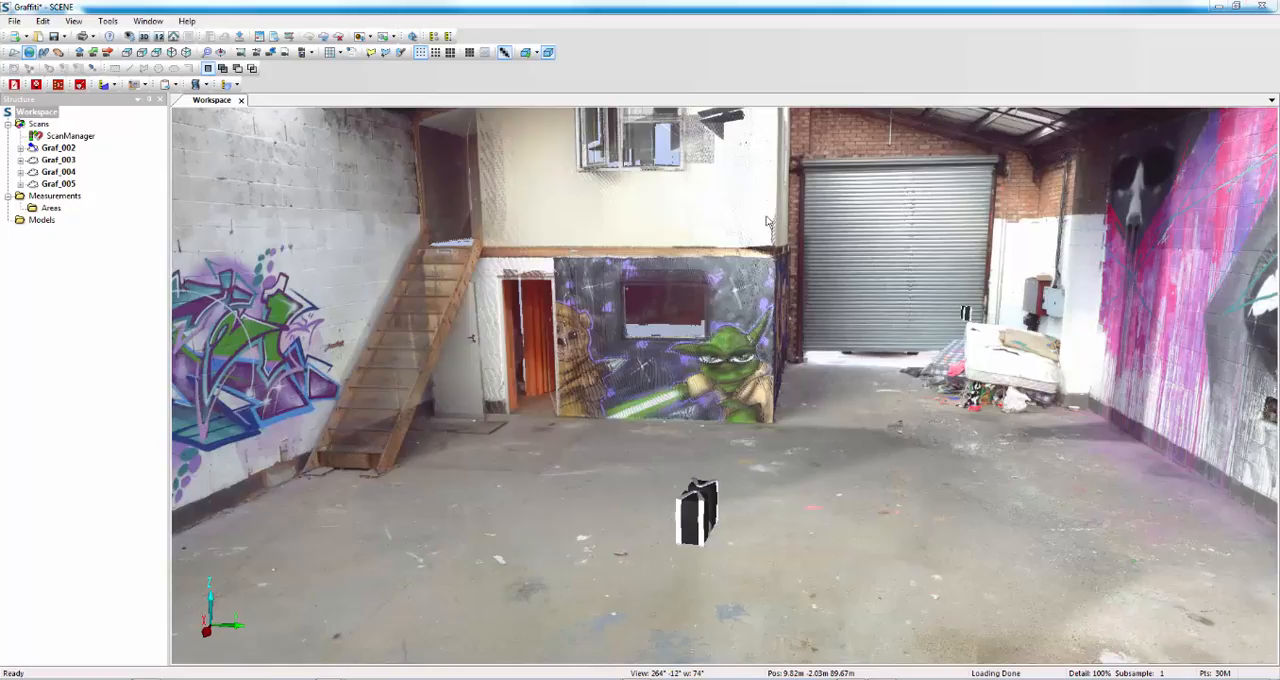
Make the MatchedObjects layer visible in the workspace's visibility settings.
{"action": "left_click_drag", "start_coordinate": [769, 220], "coordinate": [769, 223]}
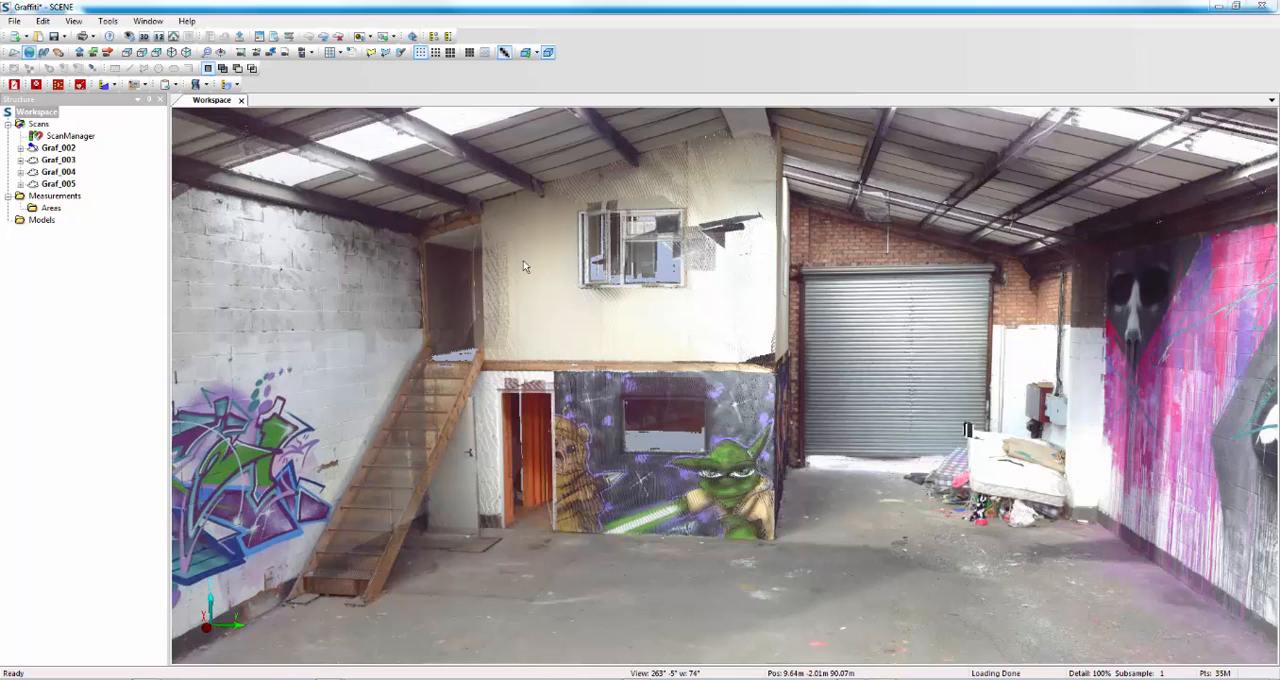
{"action": "right_click", "coordinate": [807, 266]}
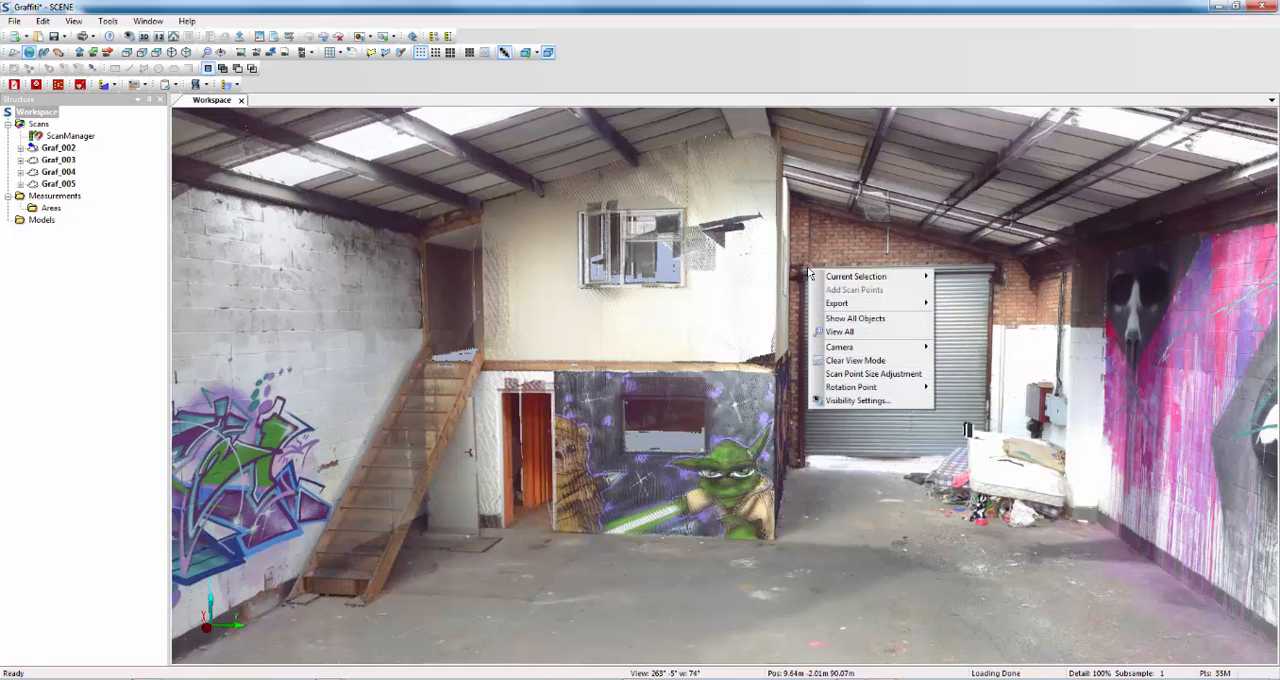
{"action": "left_click", "coordinate": [840, 401]}
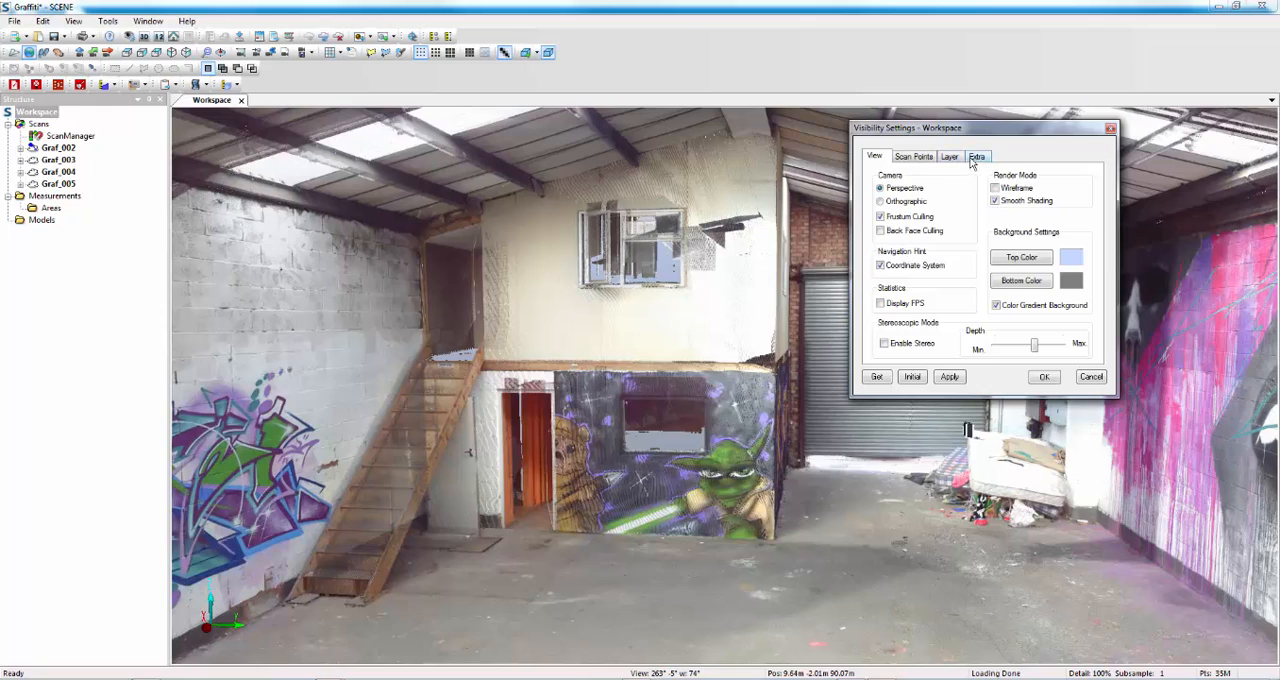
{"action": "left_click", "coordinate": [977, 157]}
{"action": "left_click", "coordinate": [952, 160]}
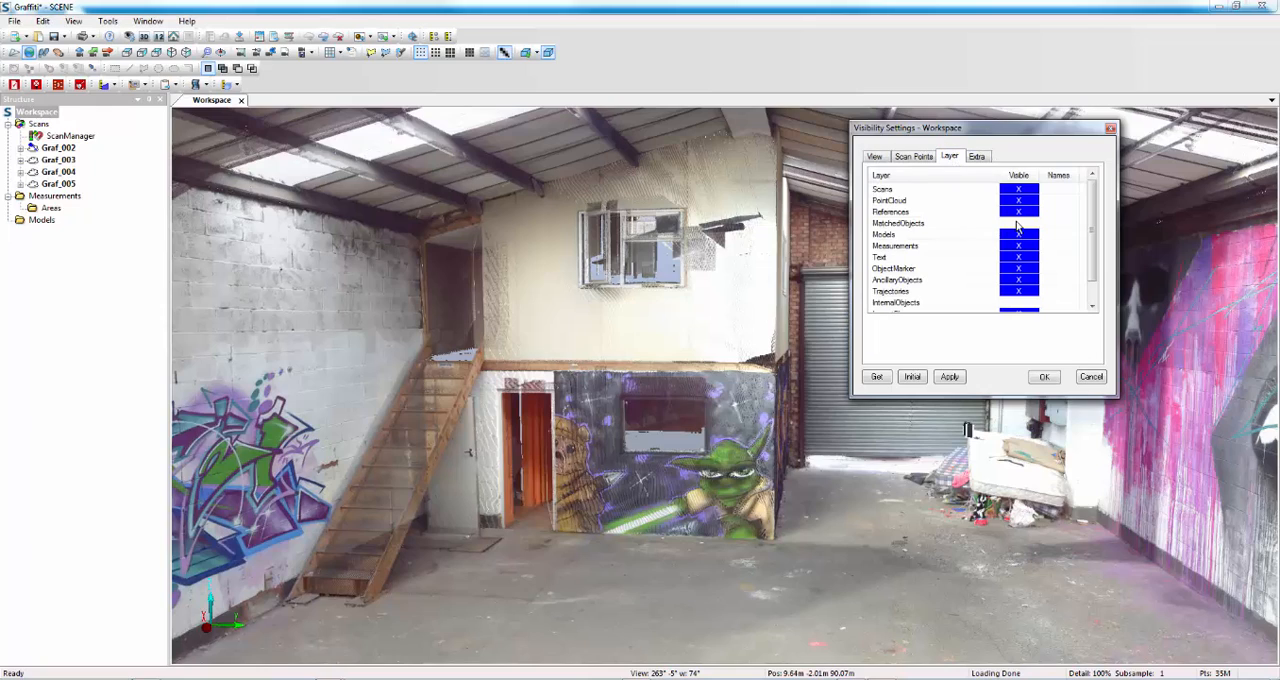
{"action": "left_click", "coordinate": [1046, 380]}
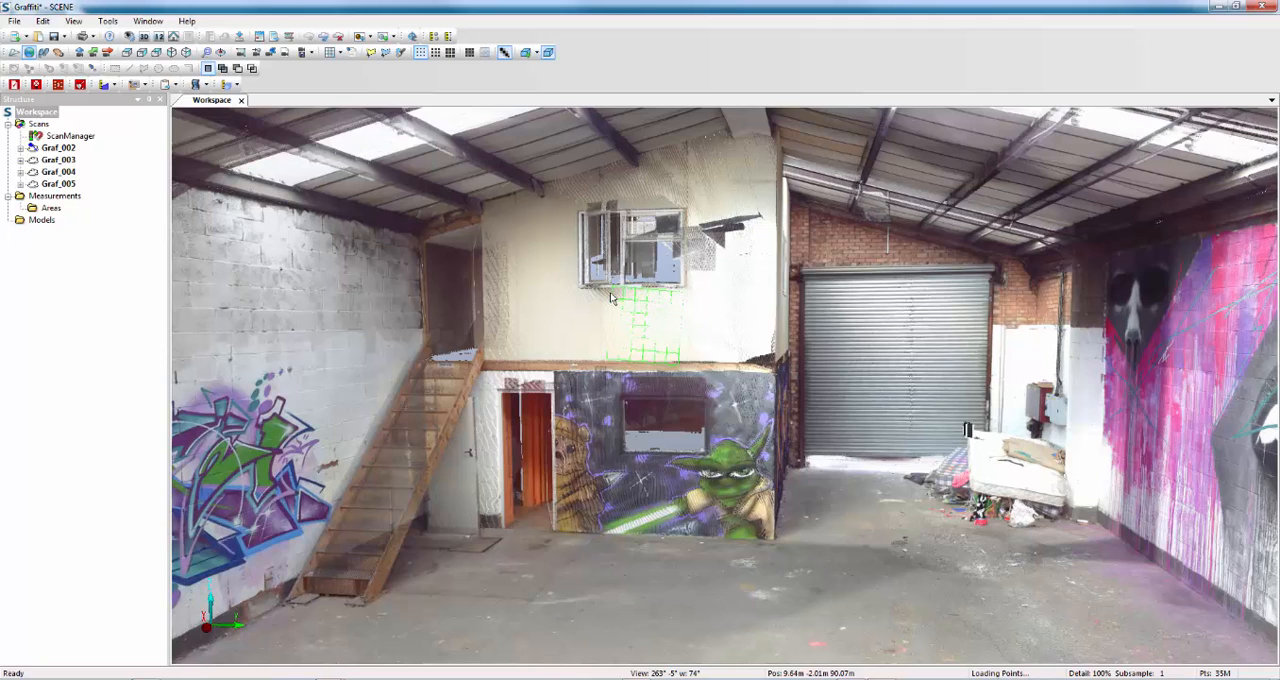
Select the Plaster_Board plane under scan Graf_003 and start an area measurement in that selected plane.
{"action": "left_click", "coordinate": [21, 161]}
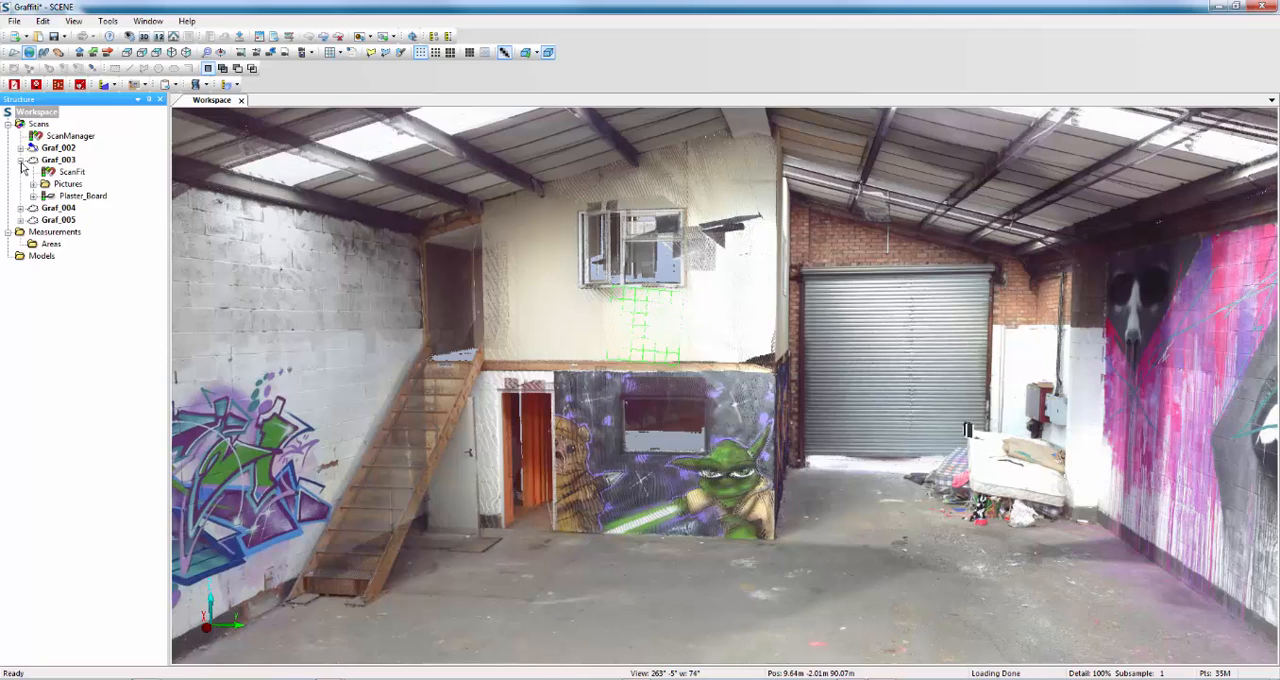
{"action": "left_click", "coordinate": [82, 196]}
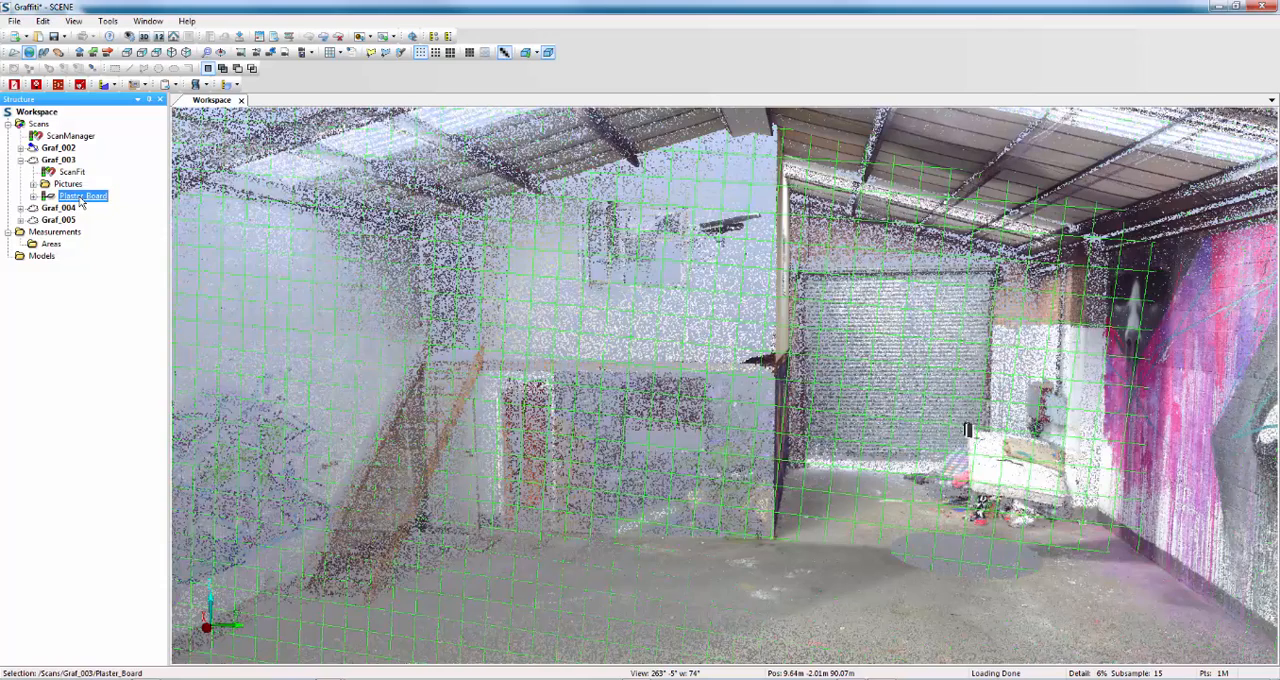
{"action": "left_click", "coordinate": [113, 88]}
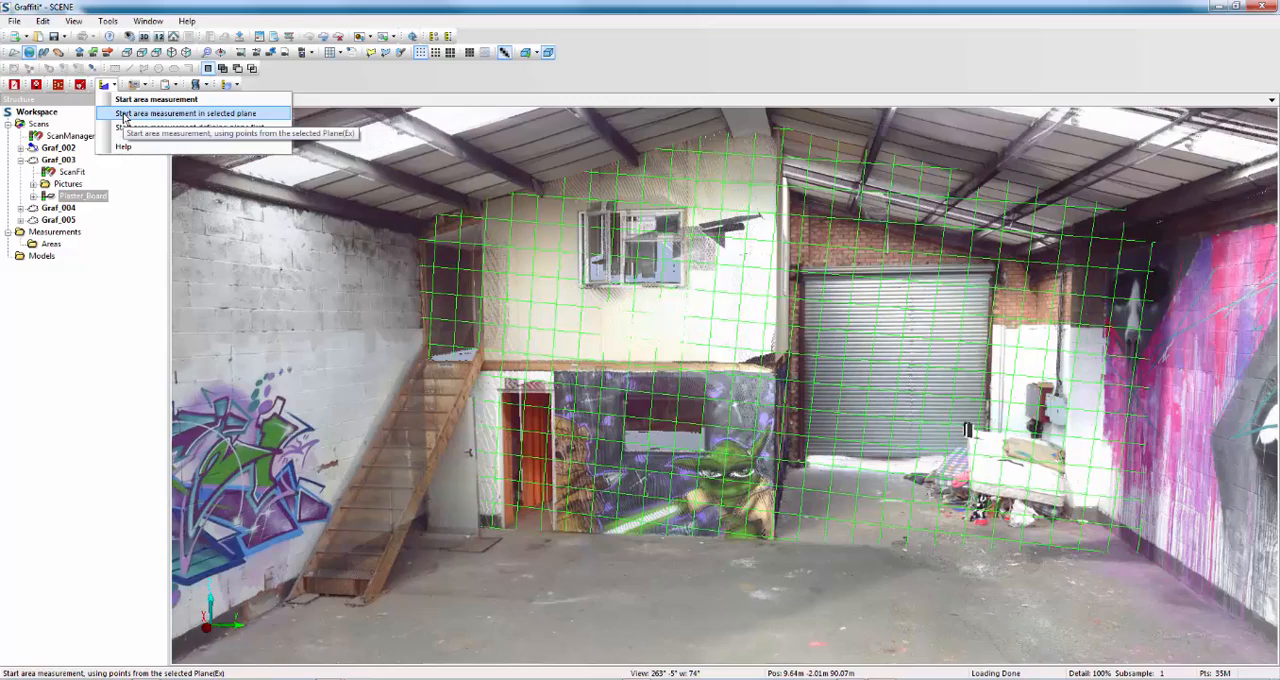
{"action": "left_click", "coordinate": [124, 115]}
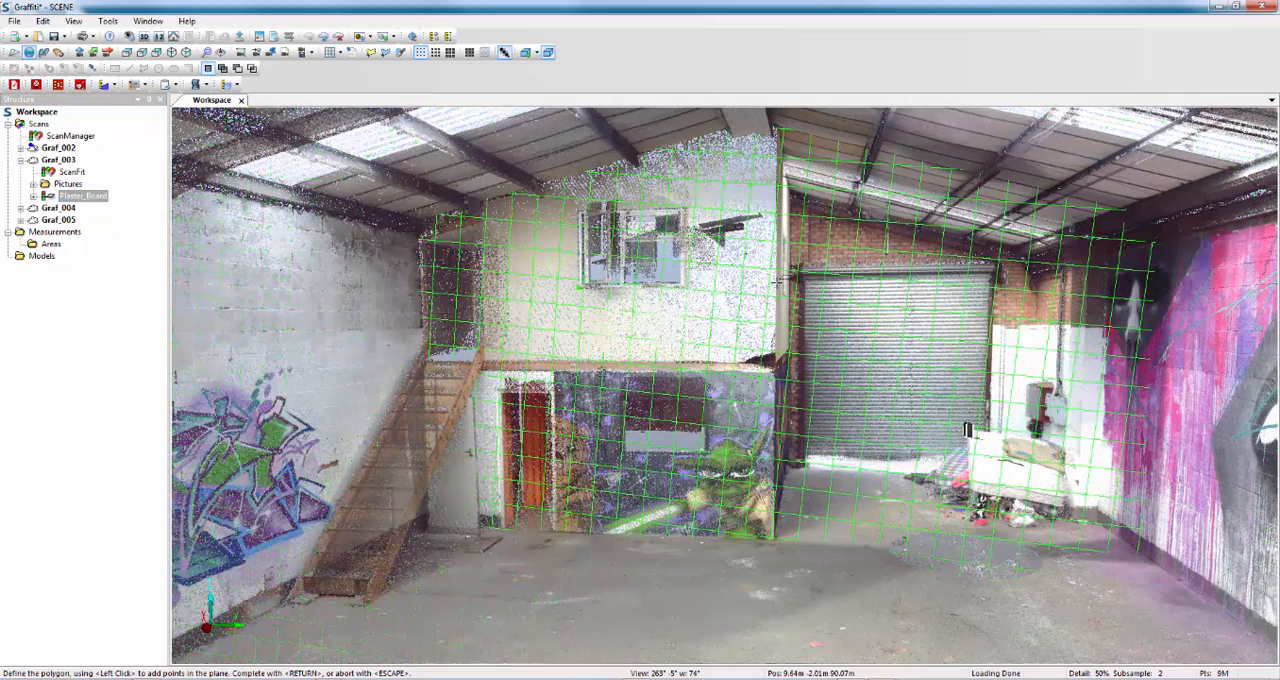
Outline the wall strip below the upper window up to the wall's edge and add a point in the opening above the staircase.
{"action": "left_click", "coordinate": [776, 284]}
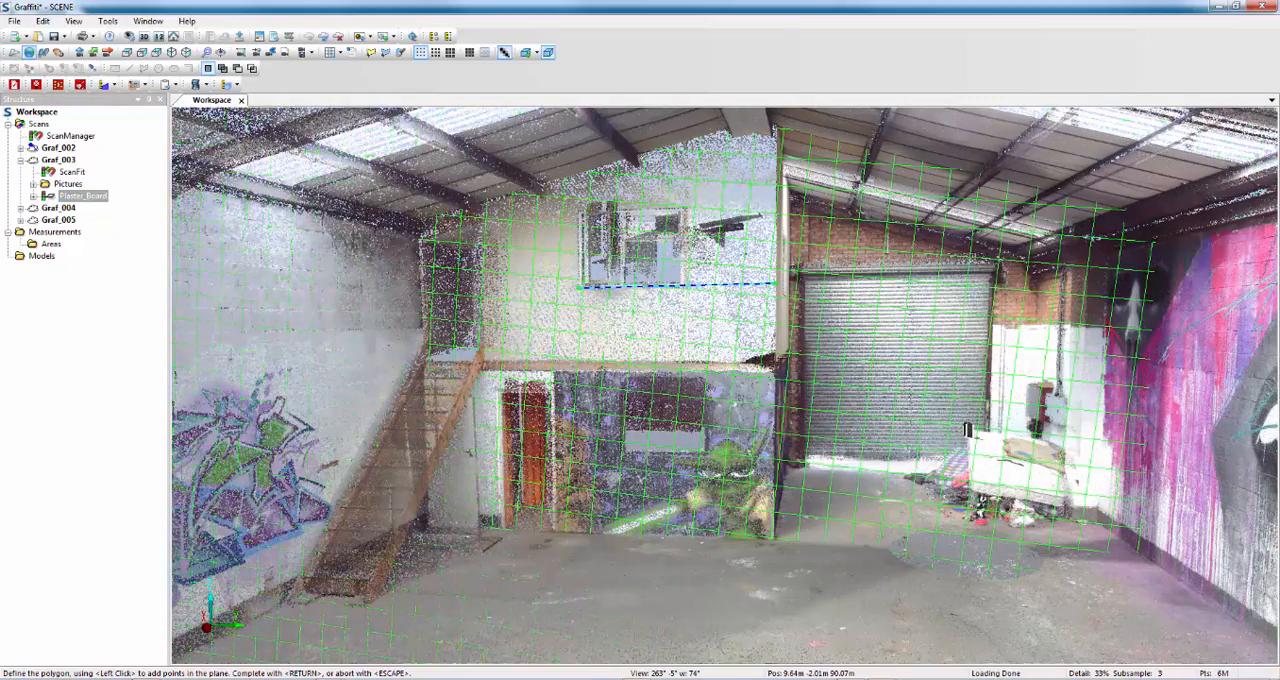
{"action": "left_click", "coordinate": [775, 362]}
{"action": "left_click", "coordinate": [580, 360]}
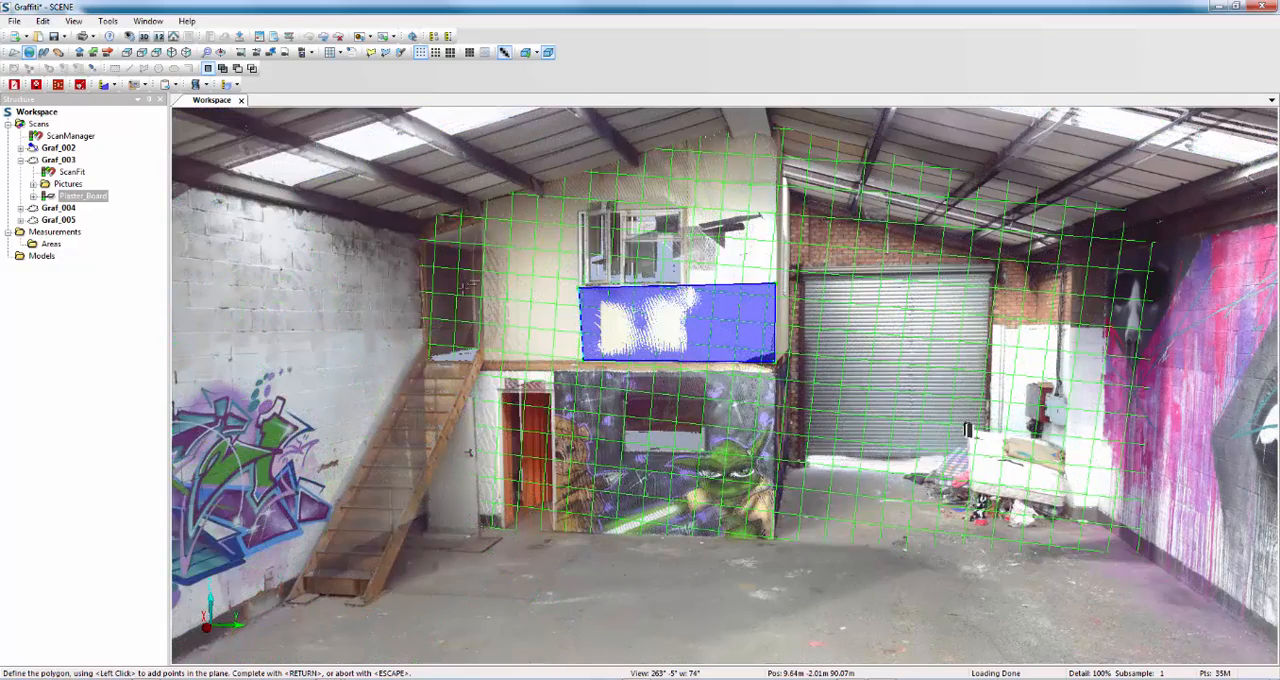
{"action": "left_click", "coordinate": [467, 290]}
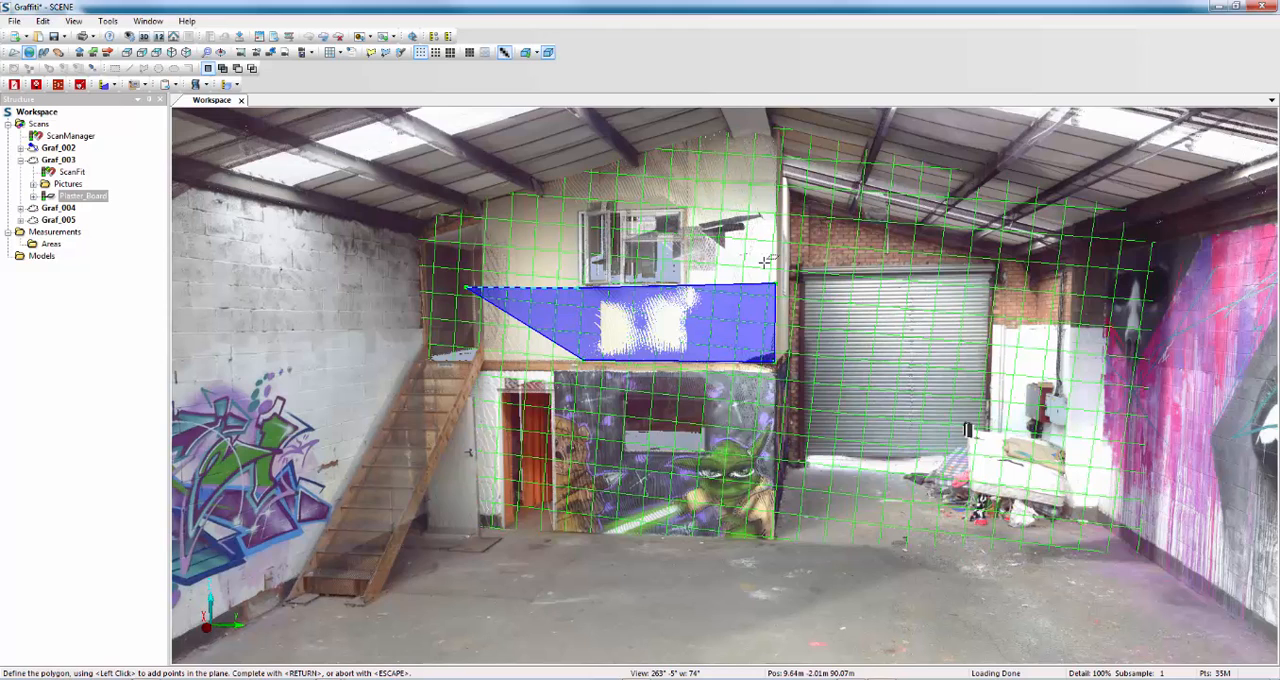
Remove the placed polygon points back to the first one at the upper window's lower corner.
{"action": "key", "text": "BackSpace"}
{"action": "key", "text": "BackSpace"}
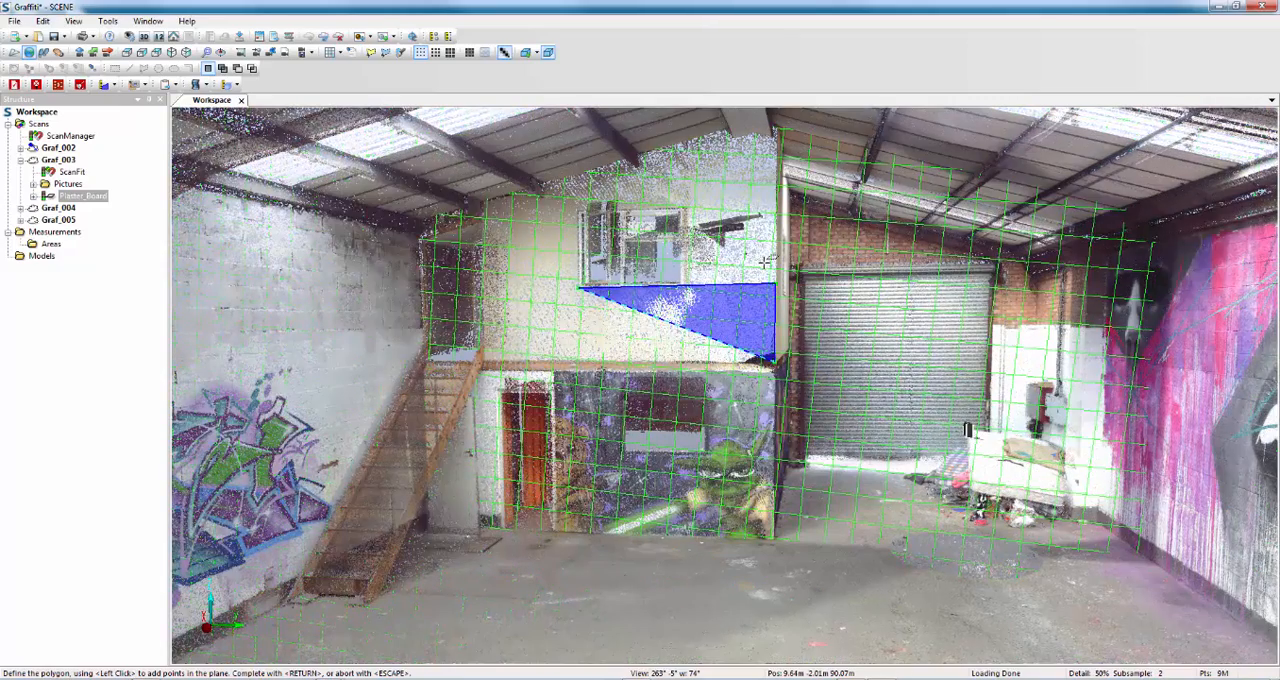
{"action": "key", "text": "BackSpace"}
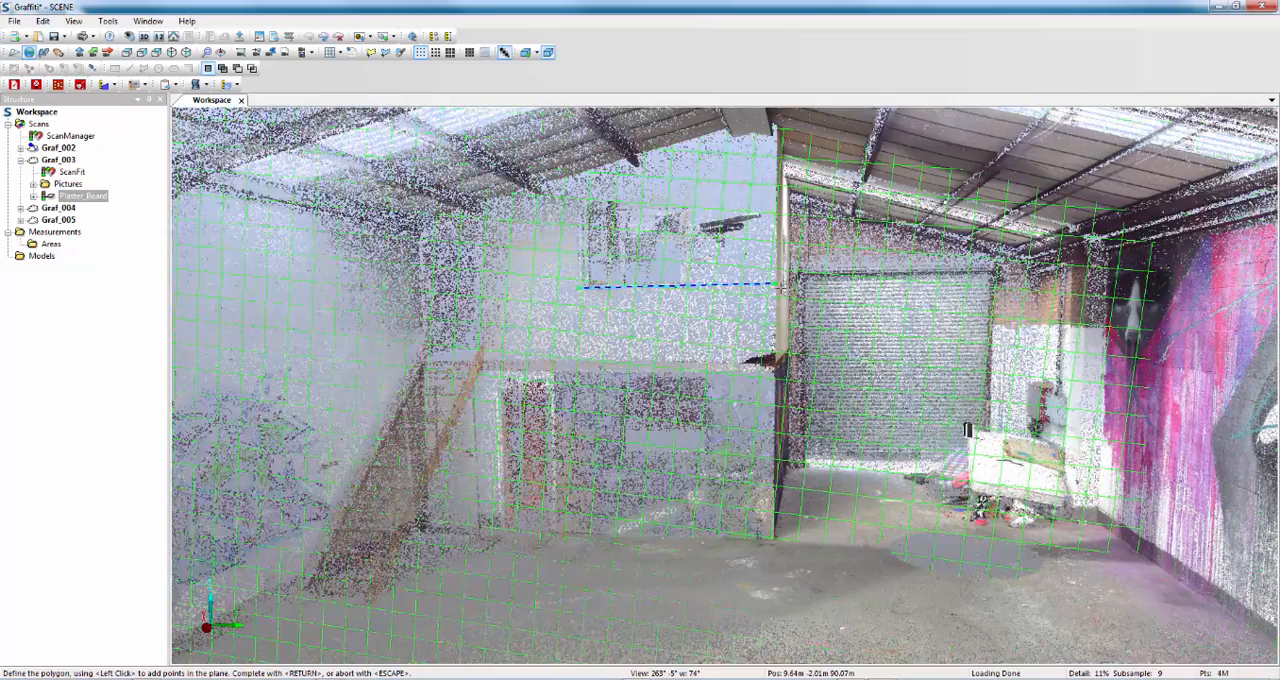
{"action": "key", "text": "BackSpace"}
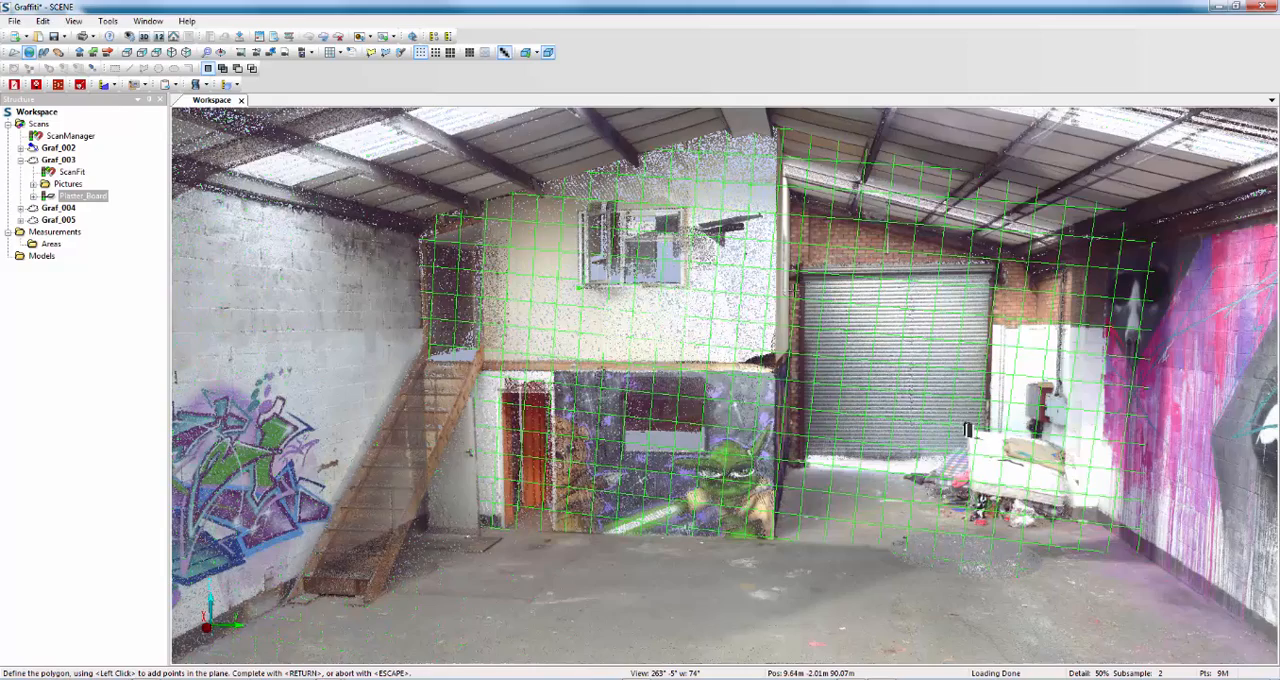
Outline the strip below the upper window with two points past the wall's edge at the roller door and complete the area measurement.
{"action": "left_click", "coordinate": [800, 290]}
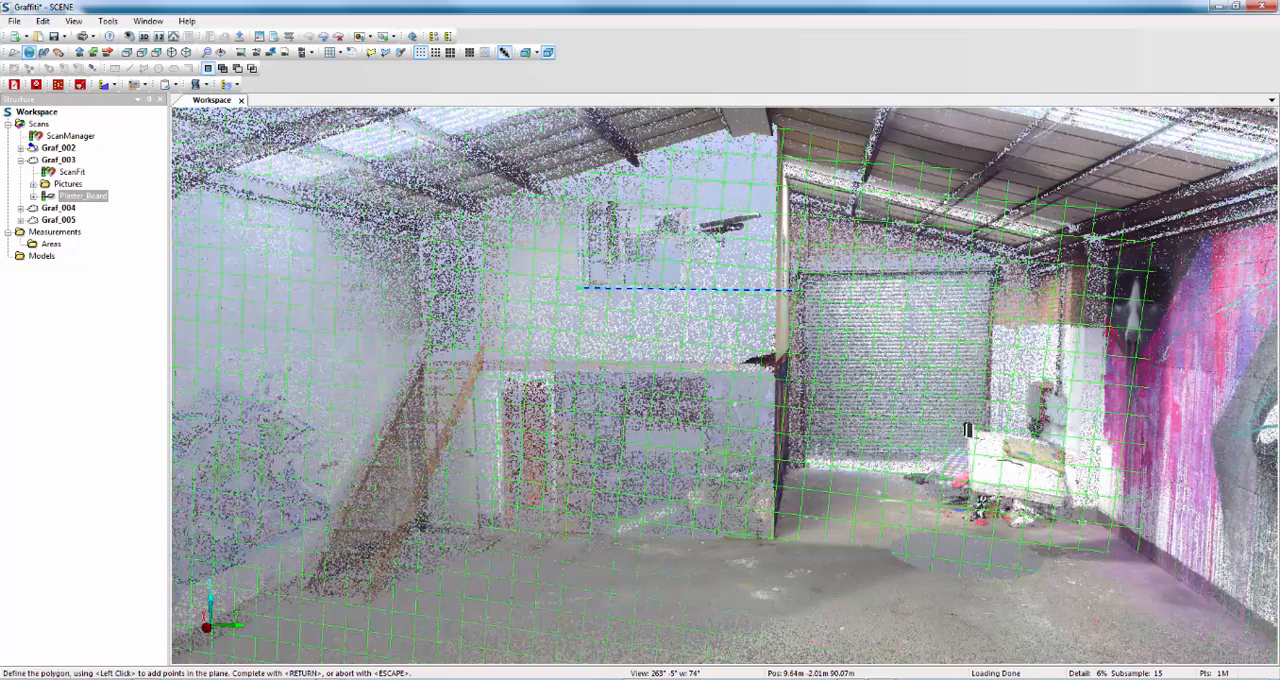
{"action": "left_click", "coordinate": [800, 358]}
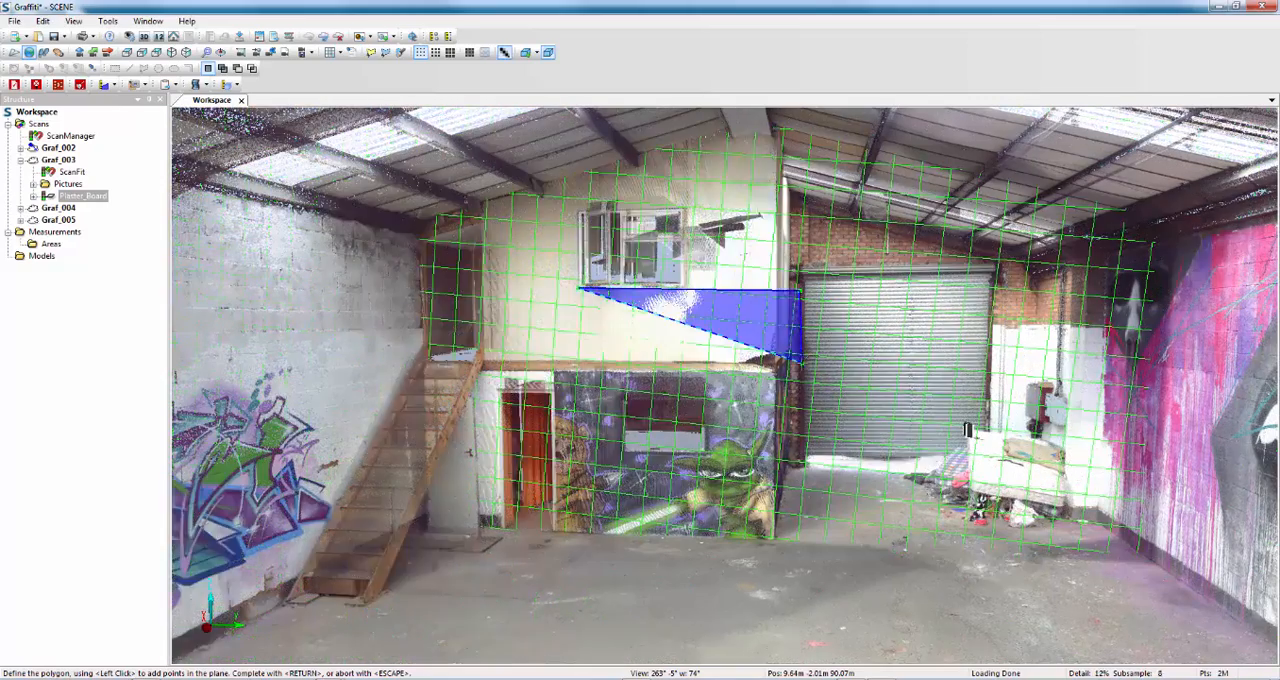
{"action": "left_click", "coordinate": [578, 358]}
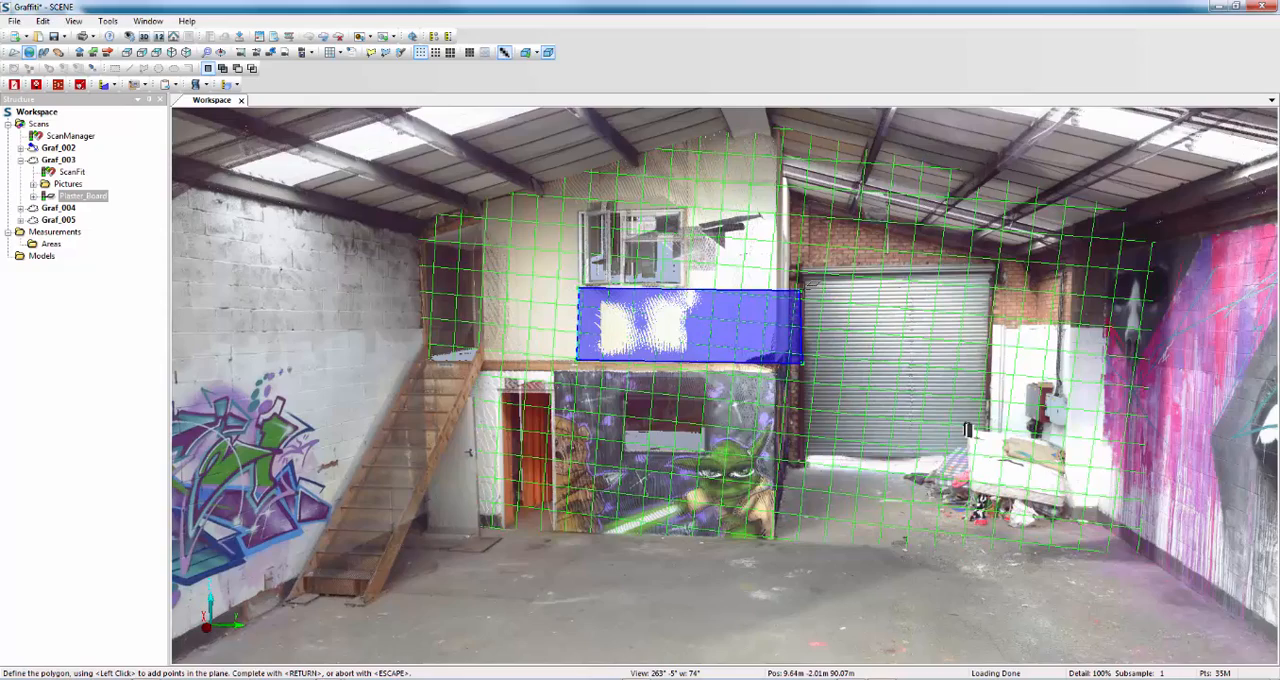
{"action": "key", "text": "Return"}
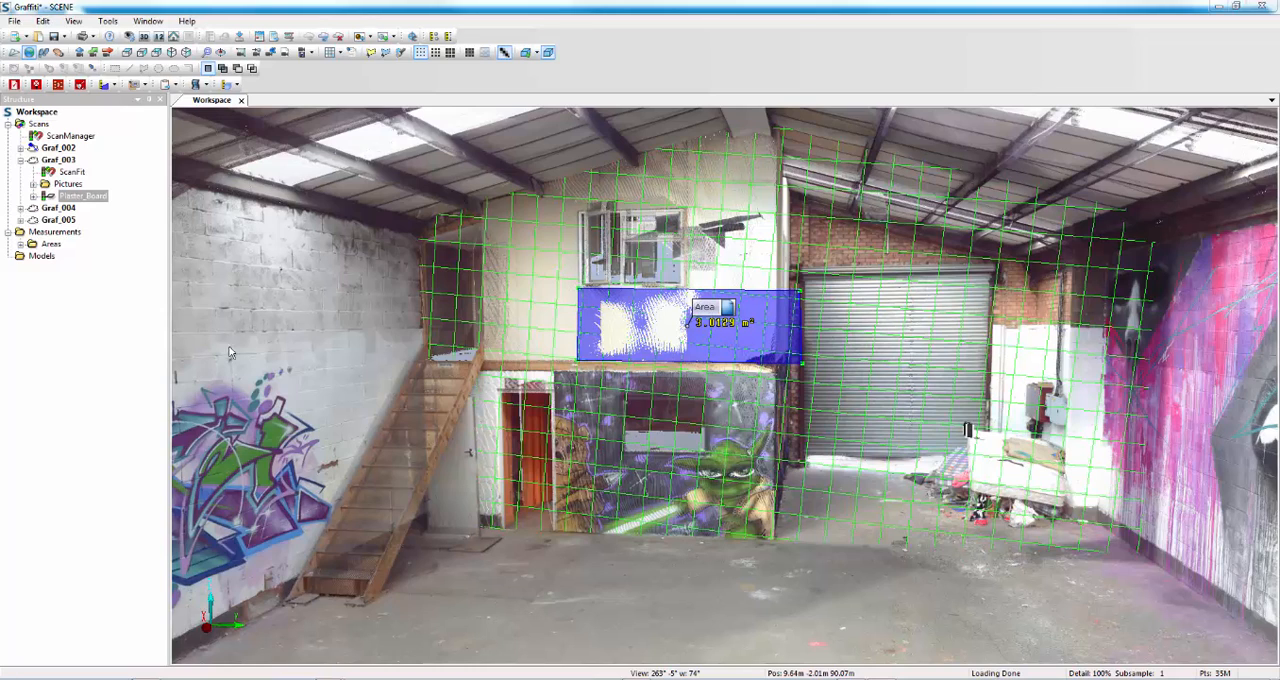
Delete the Plaster_Board plane from scan Graf_003.
{"action": "right_click", "coordinate": [84, 203]}
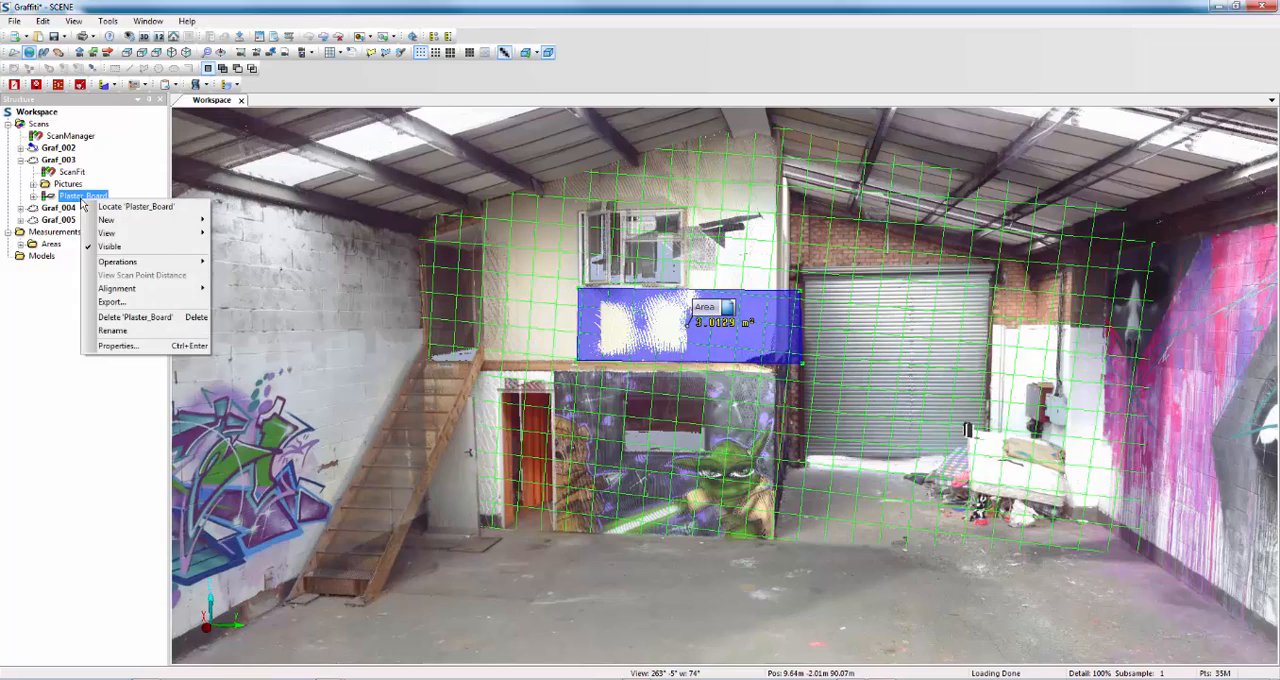
{"action": "left_click", "coordinate": [123, 316]}
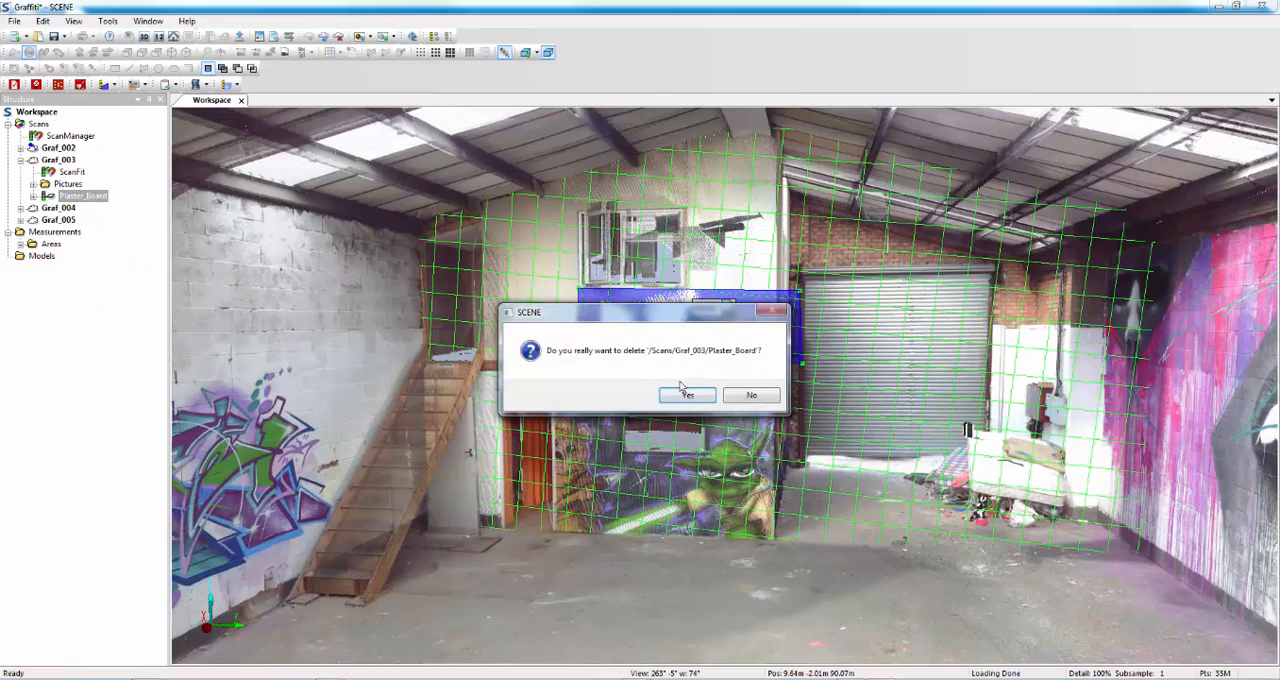
{"action": "left_click", "coordinate": [692, 392]}
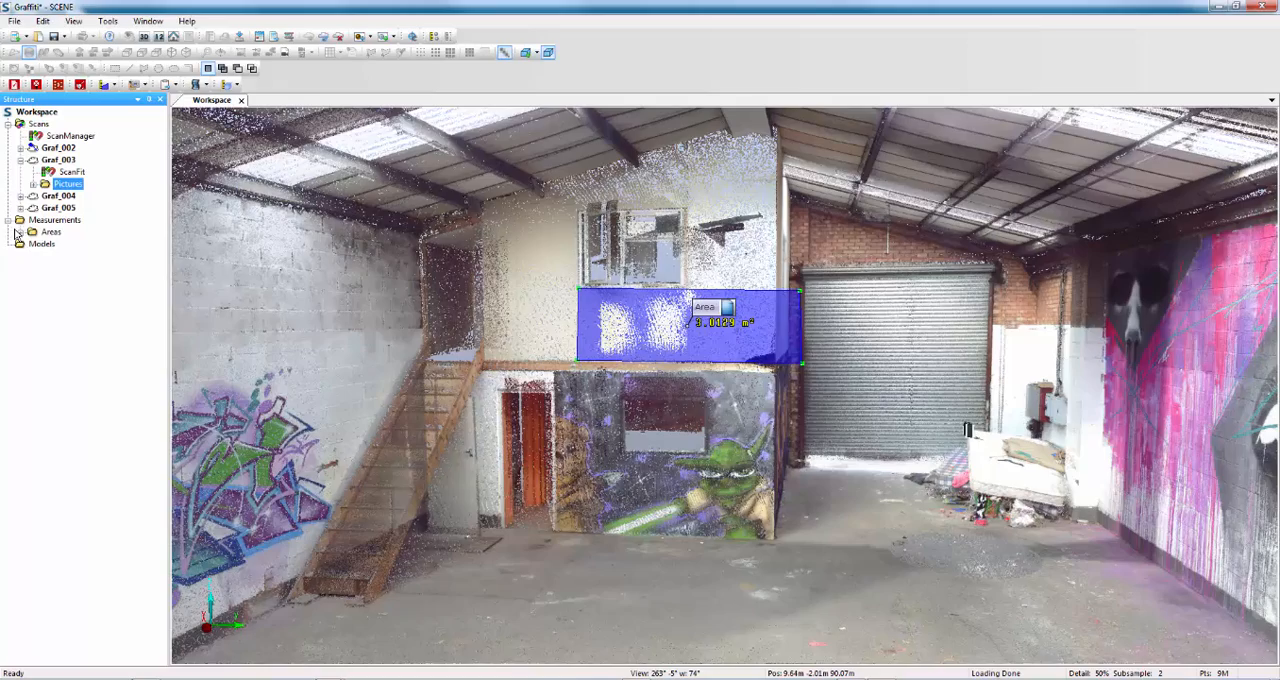
Expand the Areas folder and delete the area measured below the upper window.
{"action": "left_click", "coordinate": [20, 232]}
{"action": "left_click", "coordinate": [58, 244]}
{"action": "right_click", "coordinate": [52, 245]}
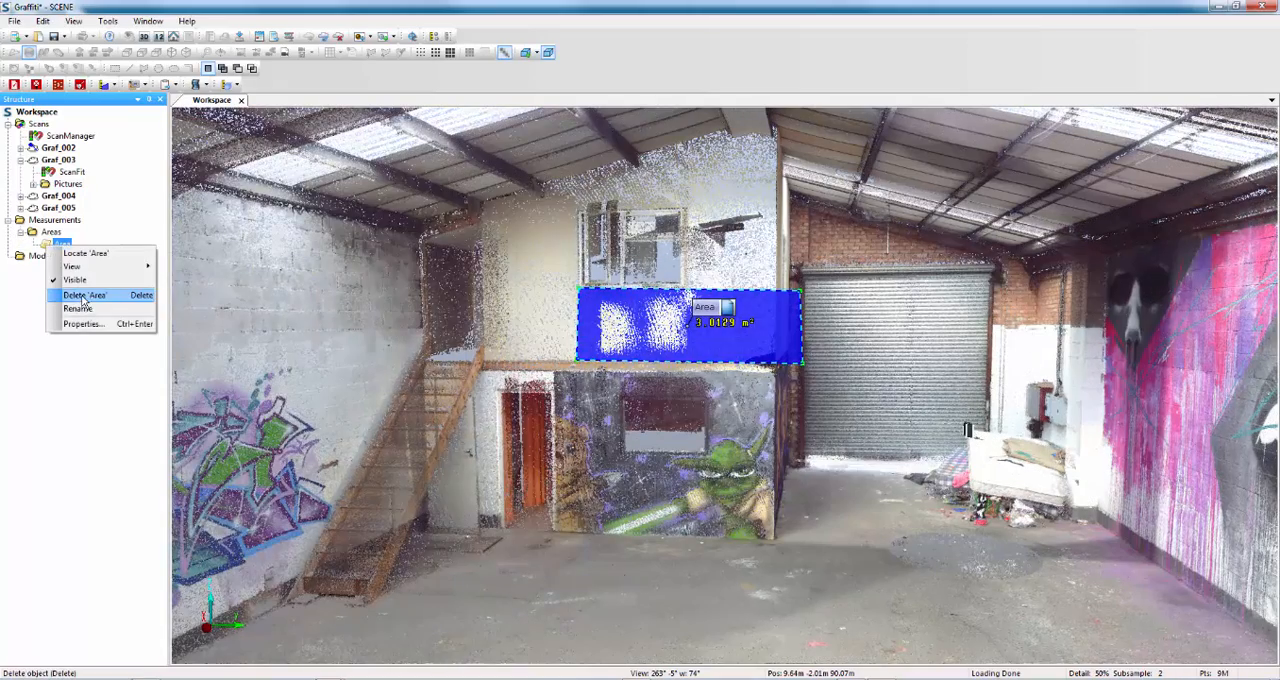
{"action": "left_click", "coordinate": [92, 298]}
{"action": "left_click", "coordinate": [684, 397]}
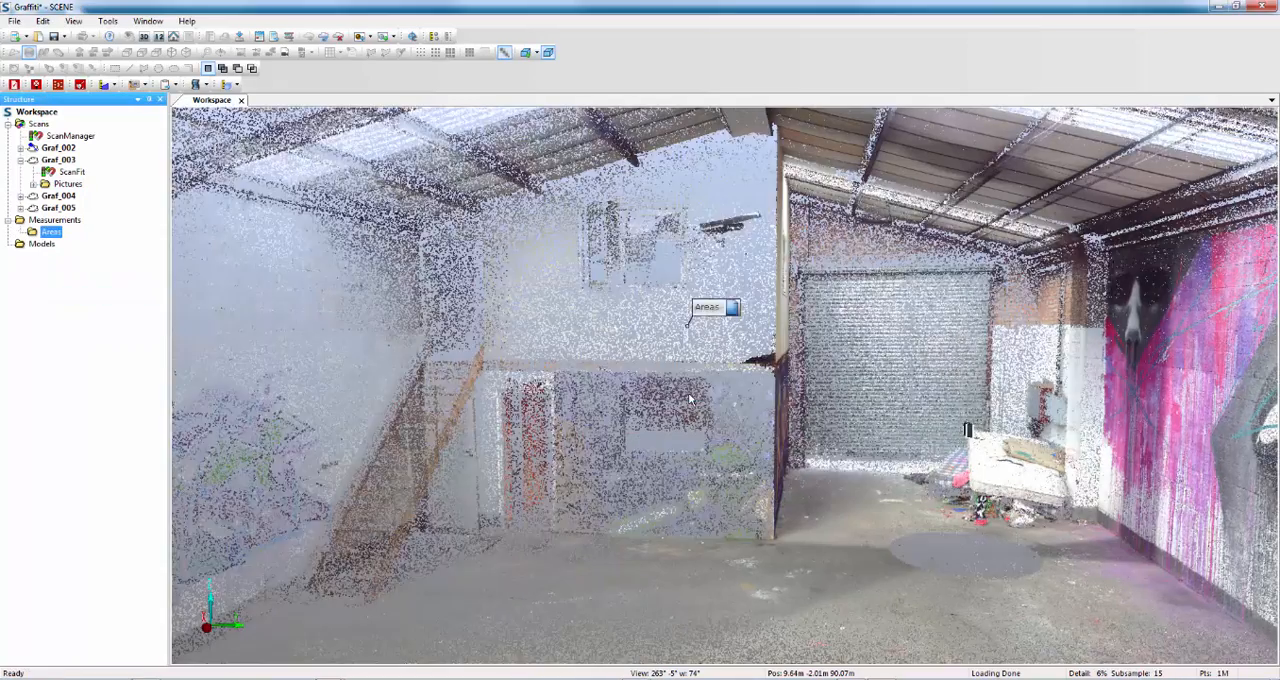
Start an area measurement that defines the plane first and define it from three corner points of the Yoda mural wall.
{"action": "left_click", "coordinate": [113, 85]}
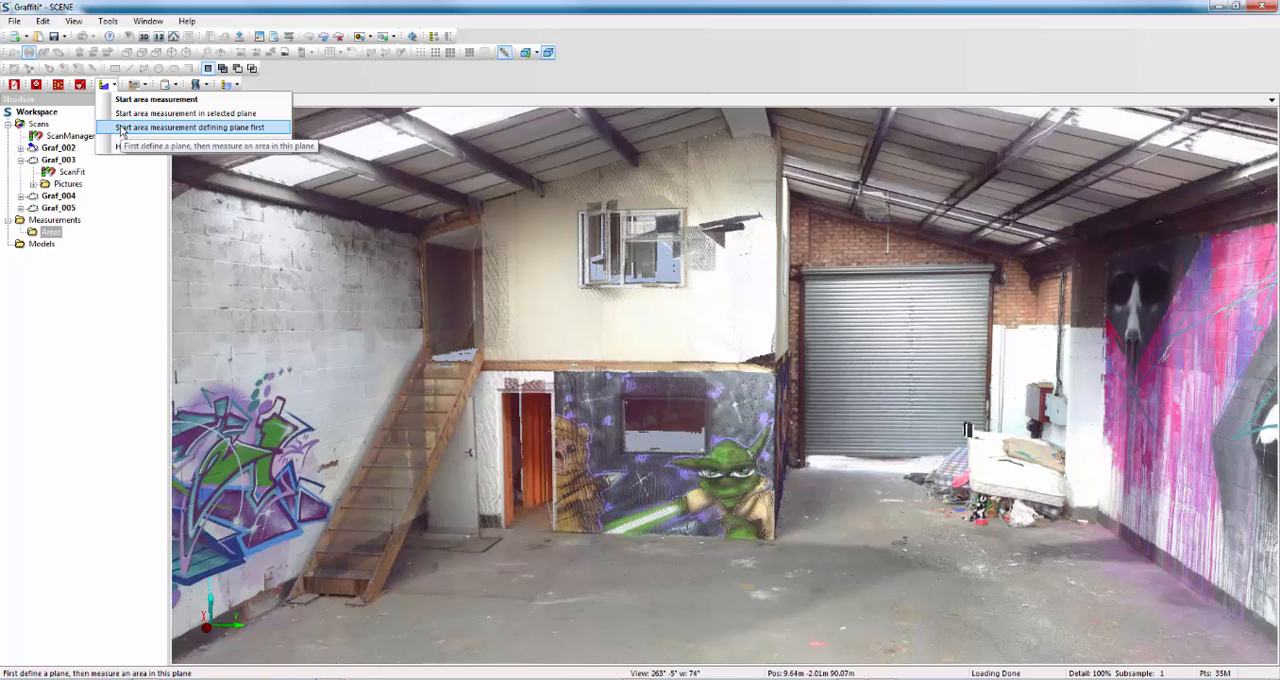
{"action": "left_click", "coordinate": [121, 128]}
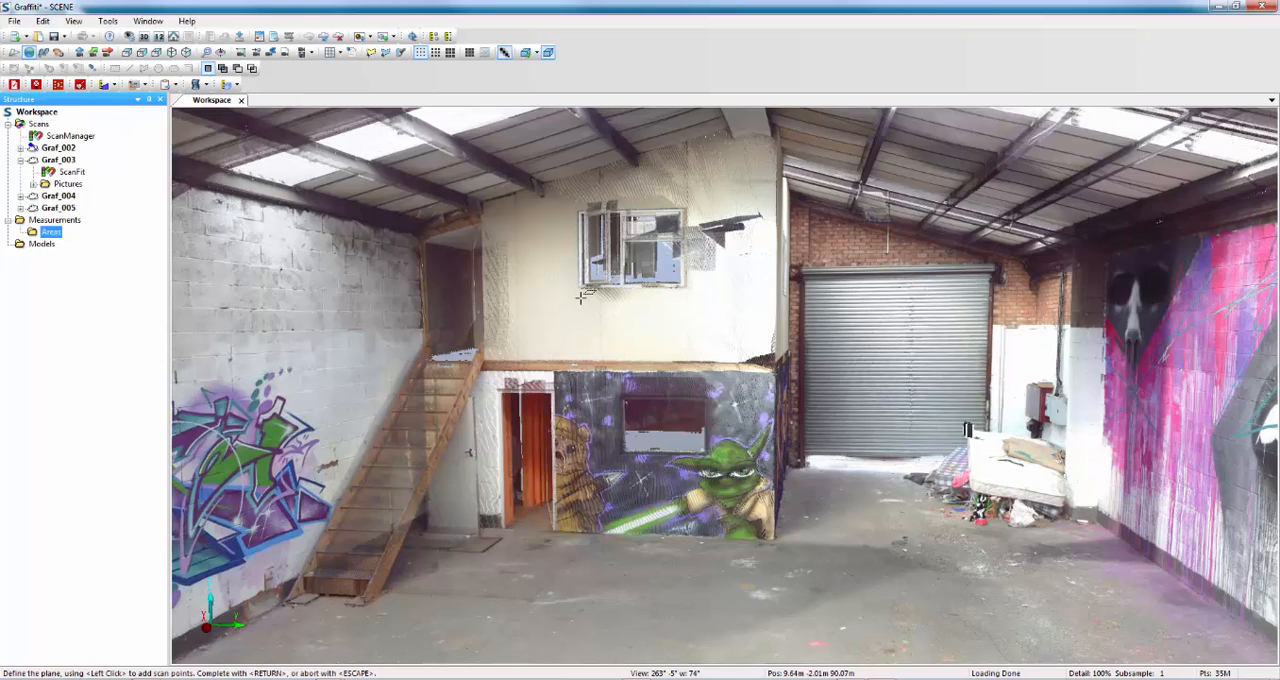
{"action": "left_click", "coordinate": [555, 374]}
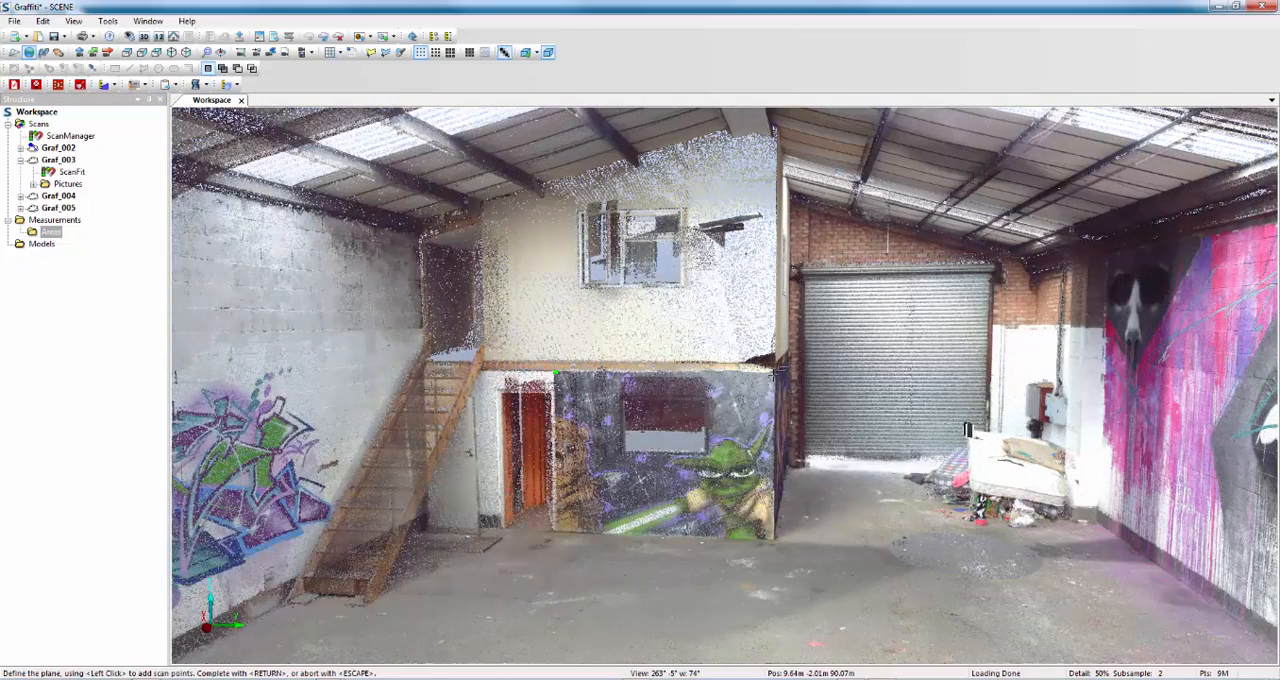
{"action": "left_click", "coordinate": [773, 374]}
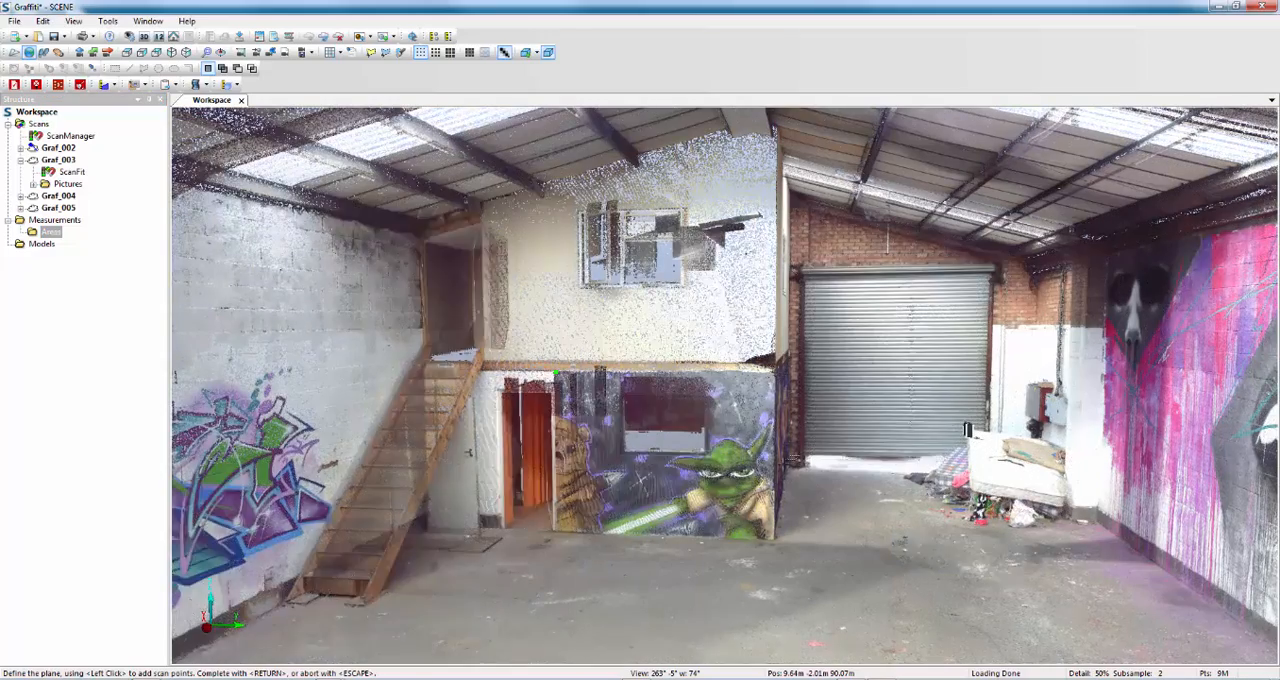
{"action": "left_click", "coordinate": [773, 535]}
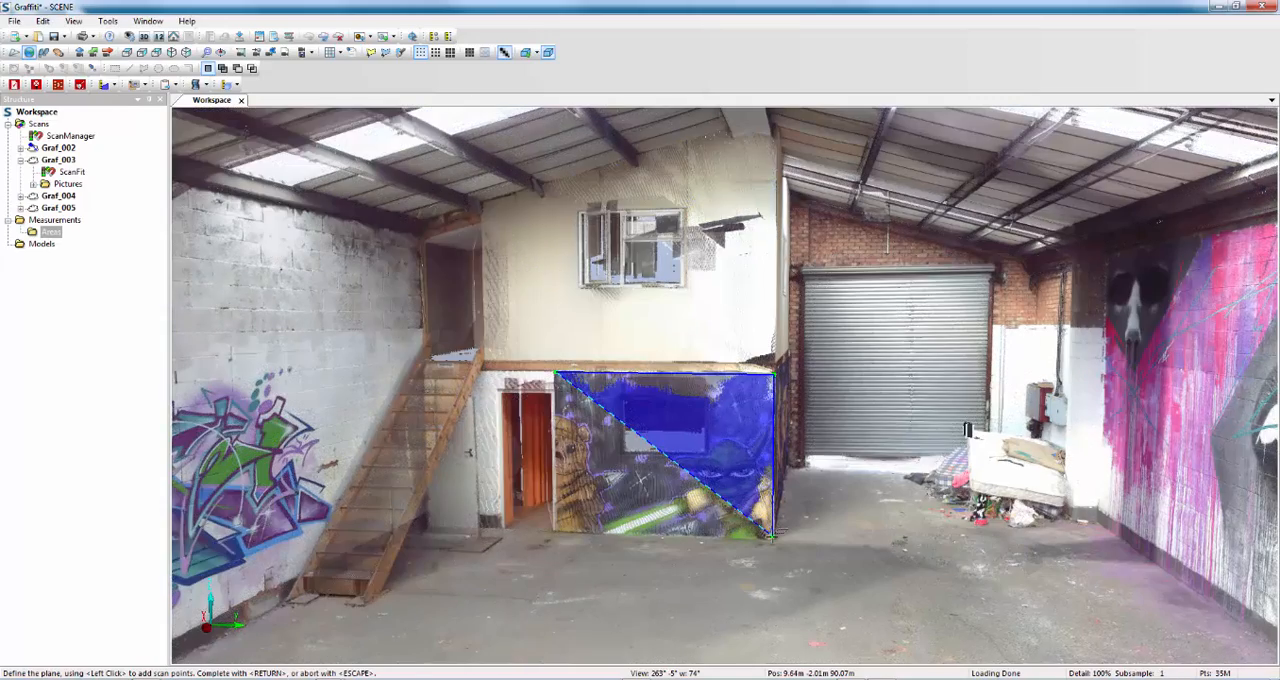
{"action": "key", "text": "Return"}
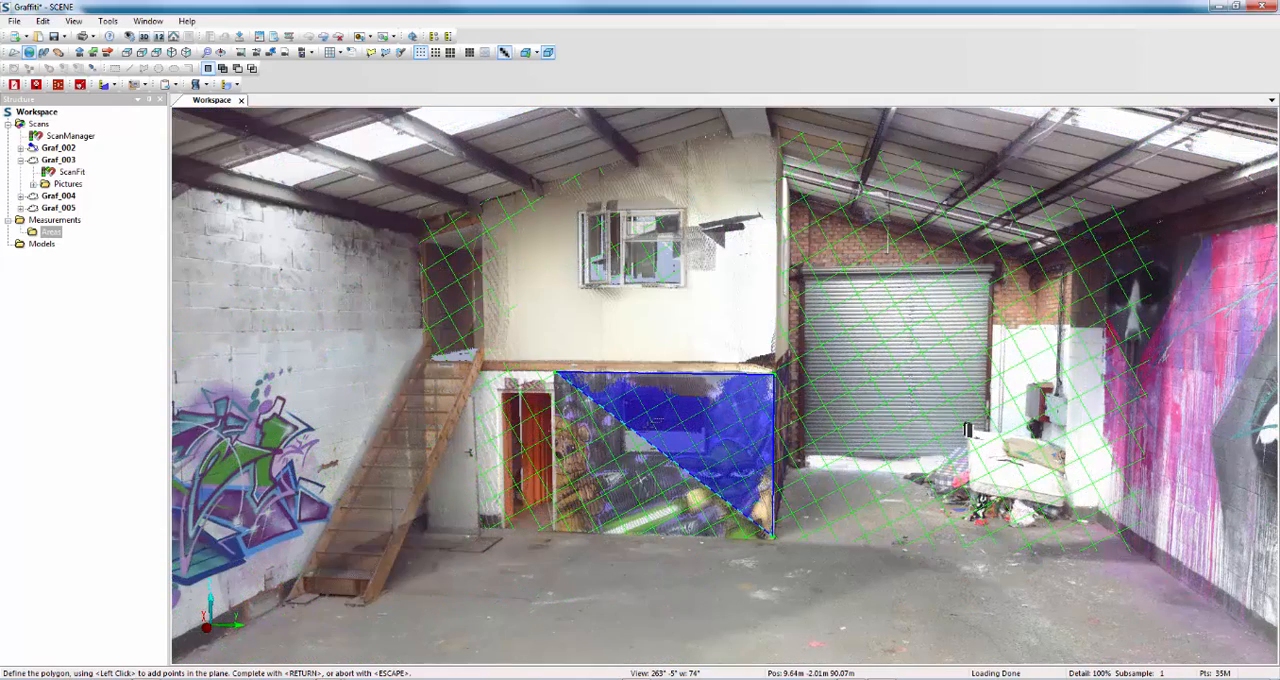
Outline the Yoda mural wall in the plane, extending past its edge towards the roller door, complete the measurement and expand the Areas folder.
{"action": "left_click", "coordinate": [557, 528]}
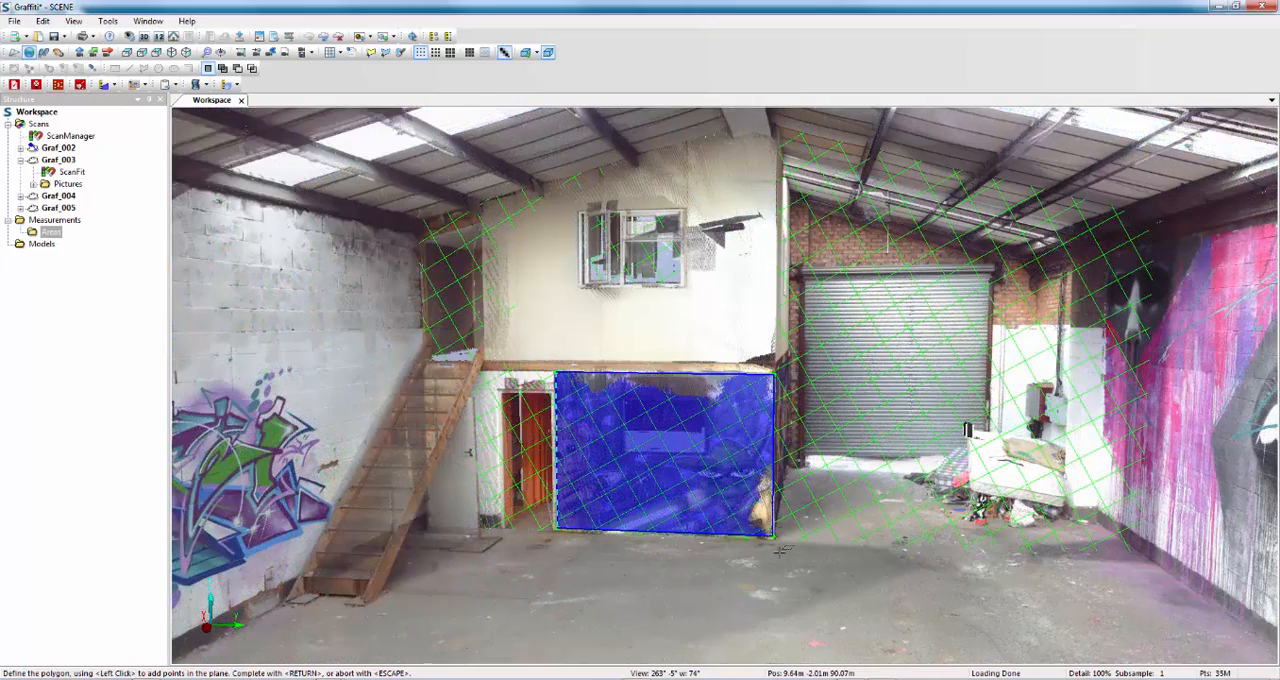
{"action": "key", "text": "Return"}
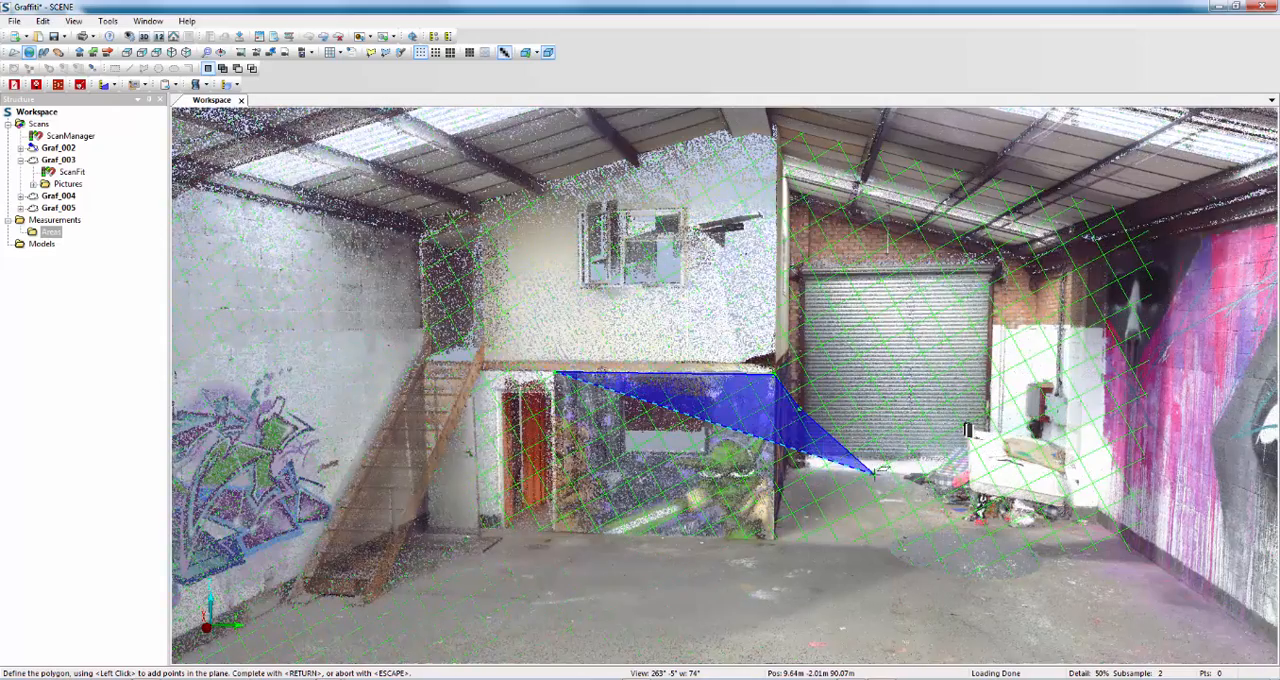
{"action": "left_click", "coordinate": [874, 472]}
{"action": "left_click", "coordinate": [838, 530]}
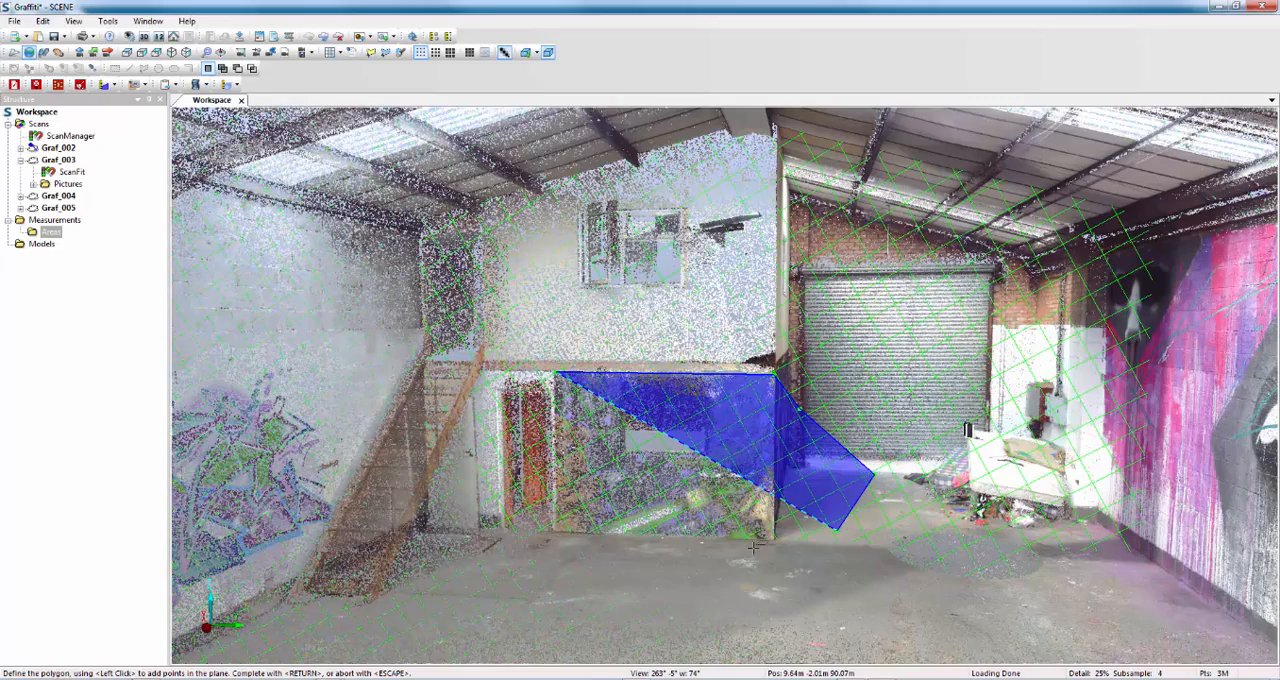
{"action": "left_click", "coordinate": [745, 540]}
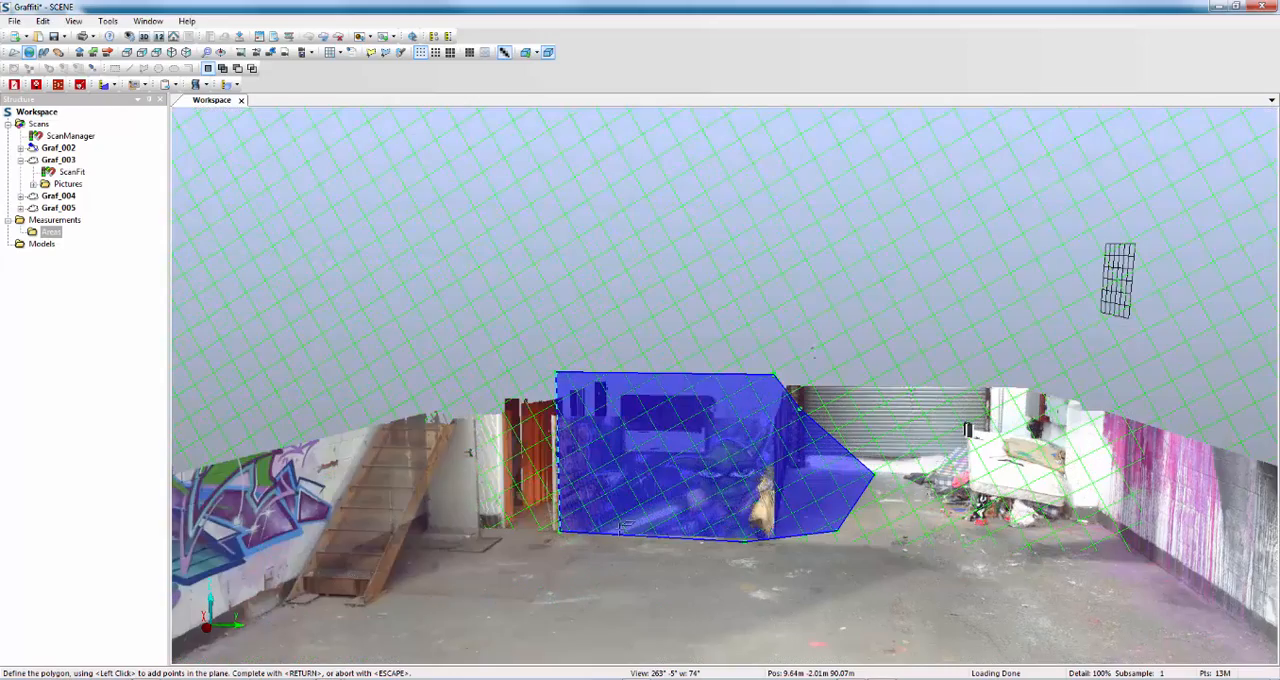
{"action": "key", "text": "Return"}
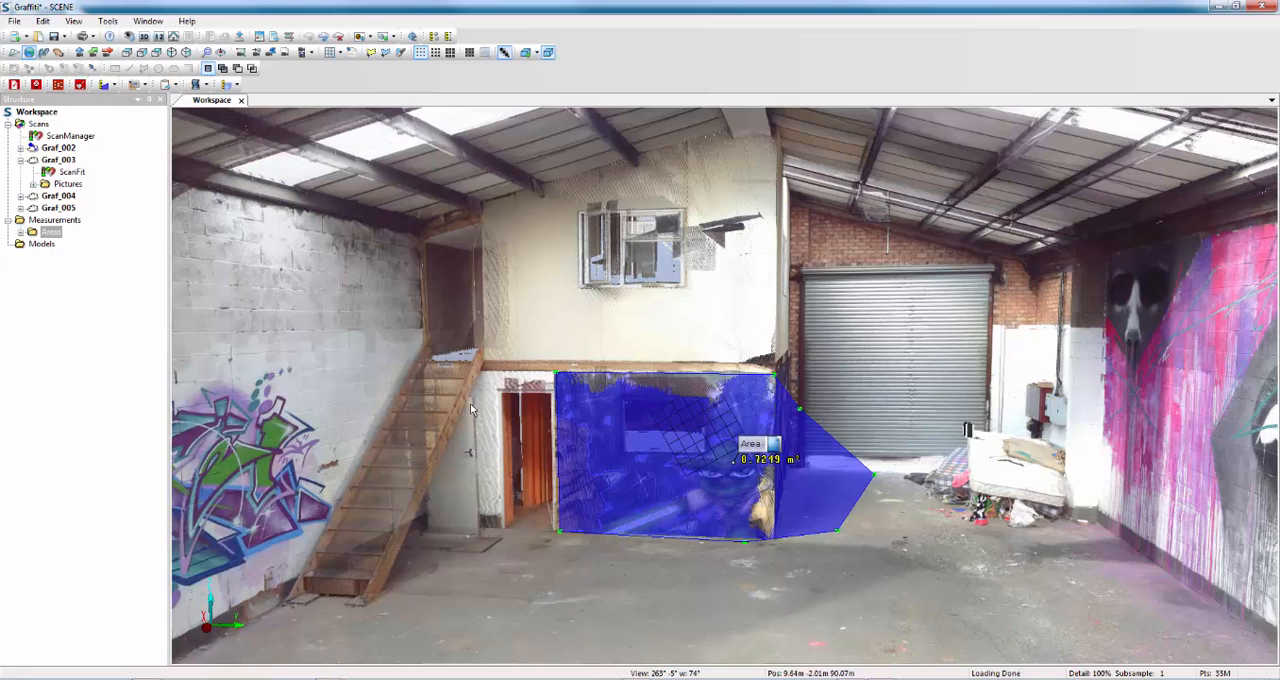
{"action": "left_click", "coordinate": [20, 232]}
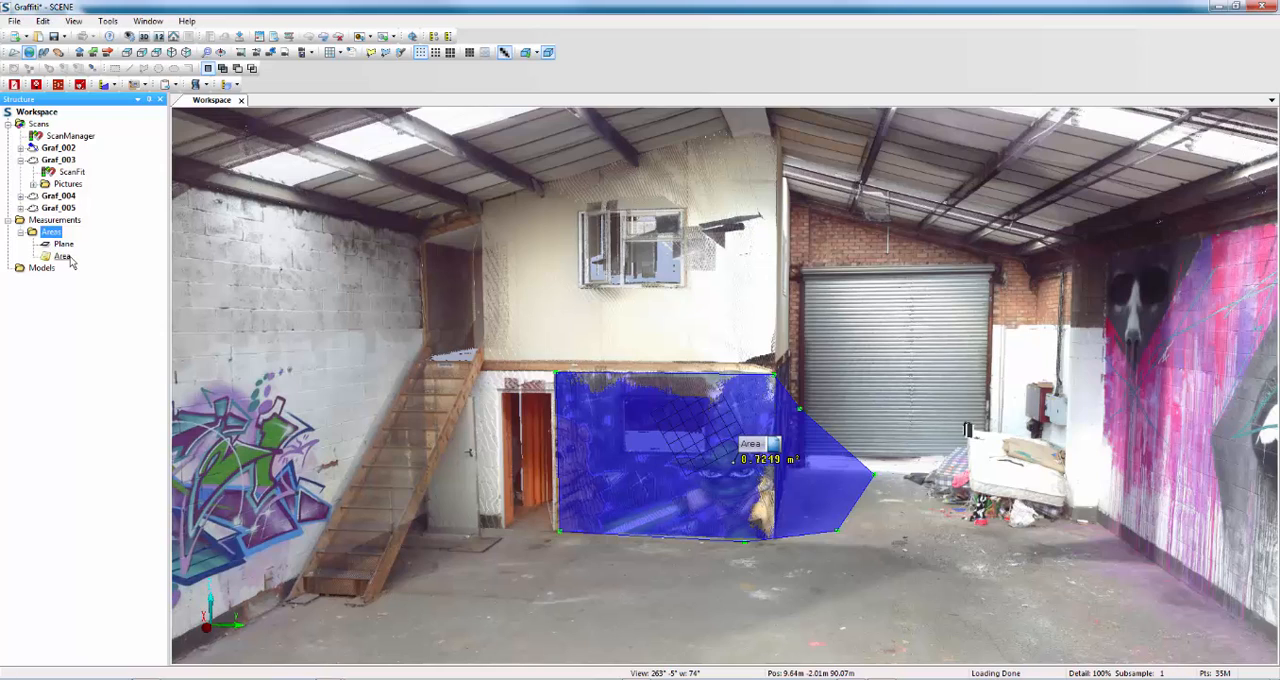
Define a plane first from three points below the upper window and measure the four-cornered strip of wall in it.
{"action": "left_click", "coordinate": [113, 86]}
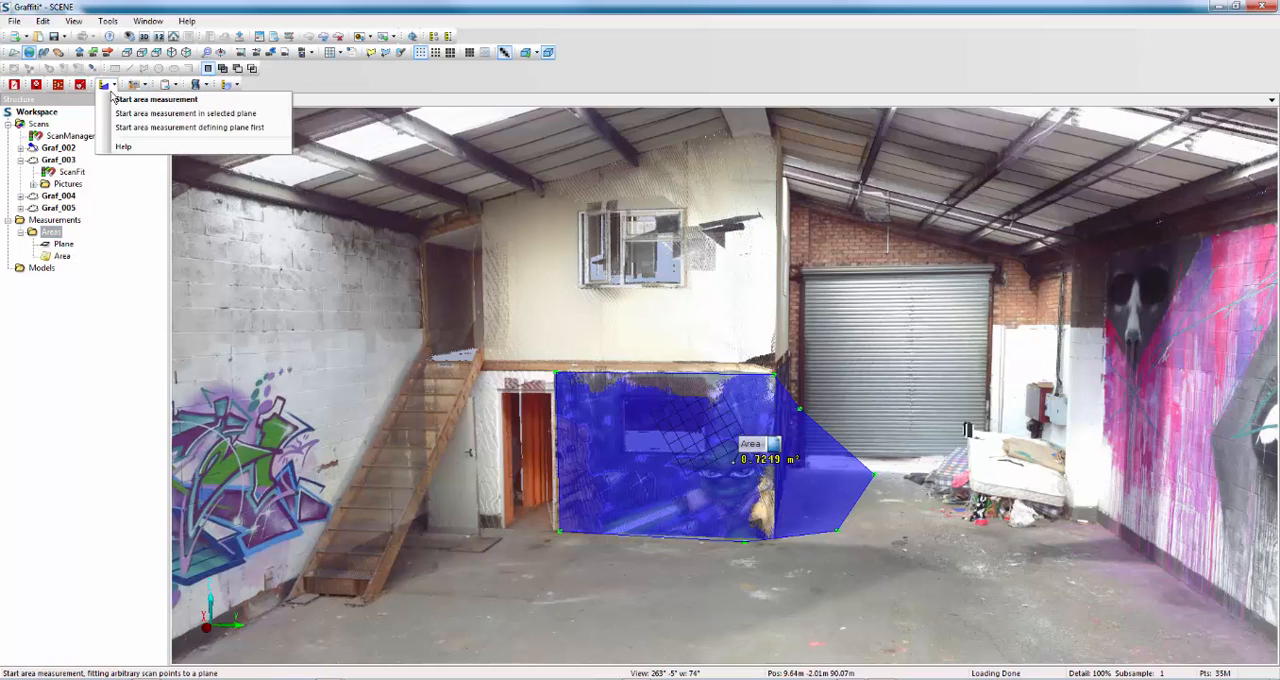
{"action": "left_click", "coordinate": [124, 127]}
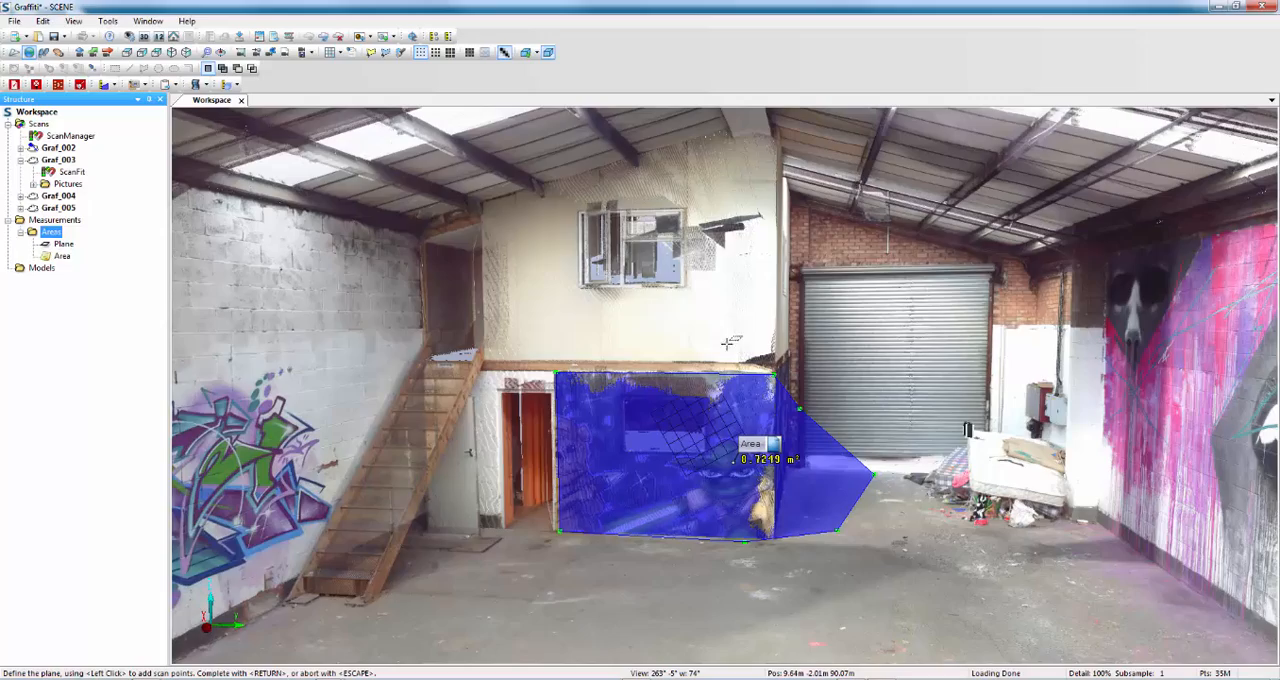
{"action": "left_click", "coordinate": [578, 294]}
{"action": "left_click", "coordinate": [722, 295]}
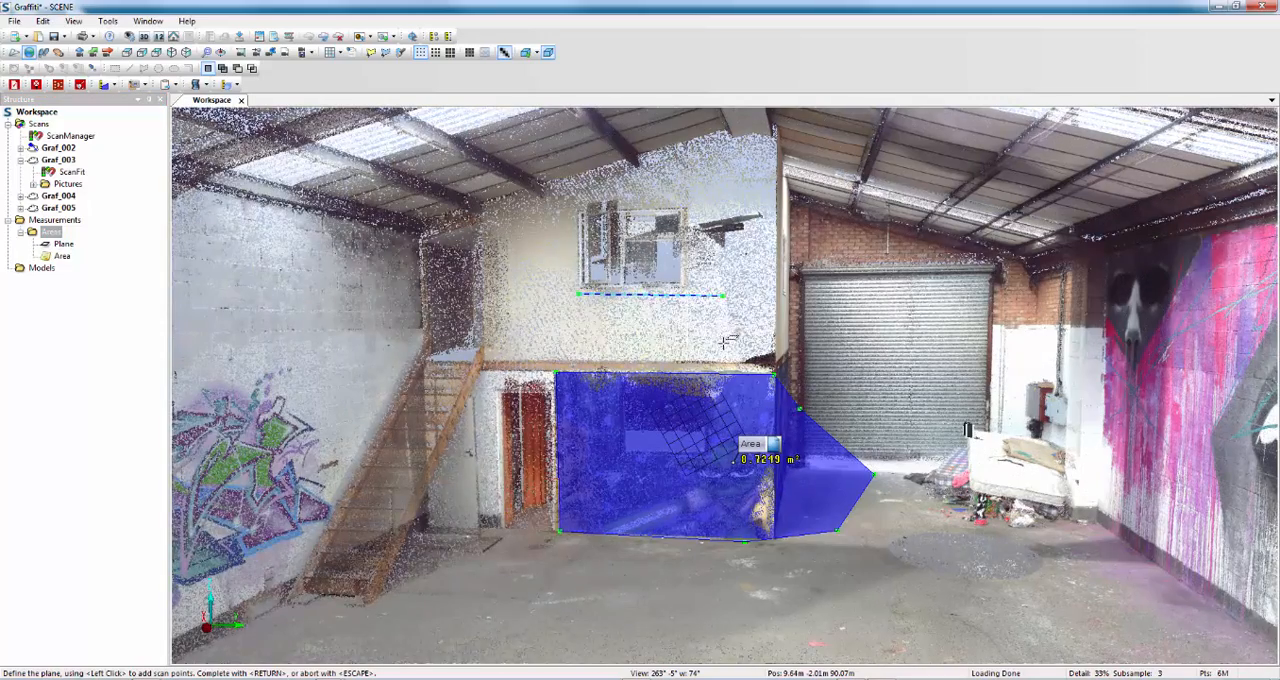
{"action": "left_click", "coordinate": [723, 342]}
{"action": "key", "text": "Return"}
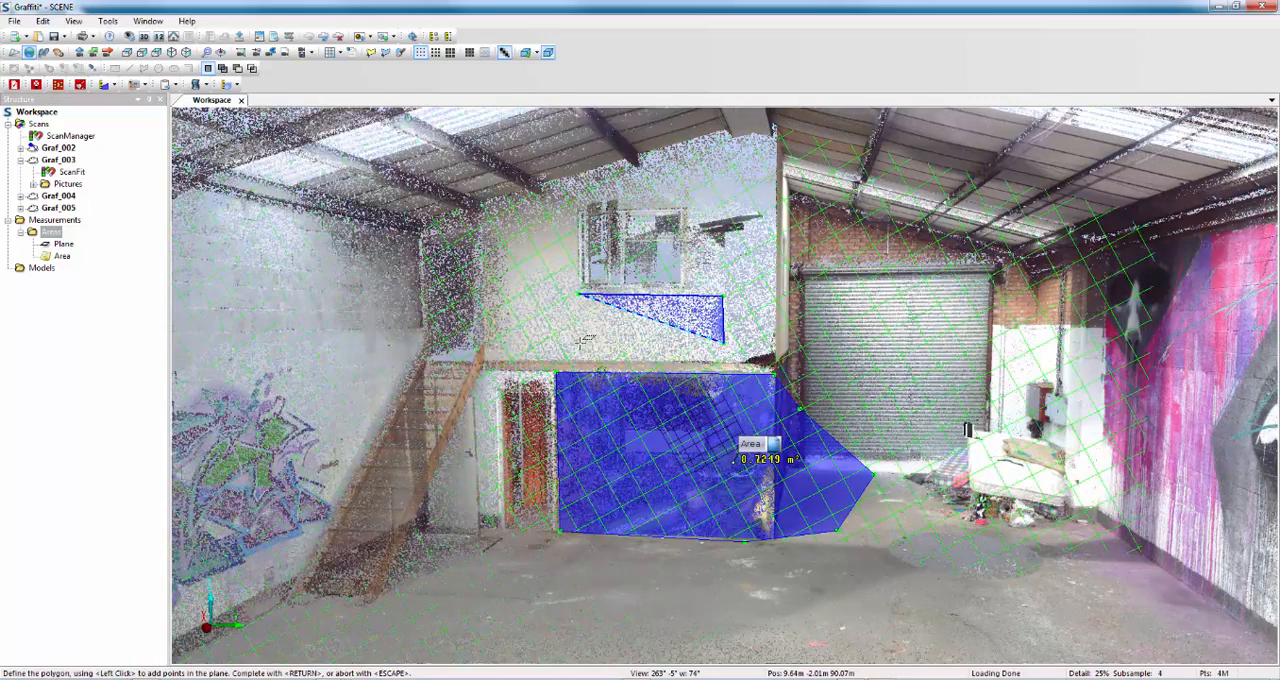
{"action": "left_click", "coordinate": [576, 337]}
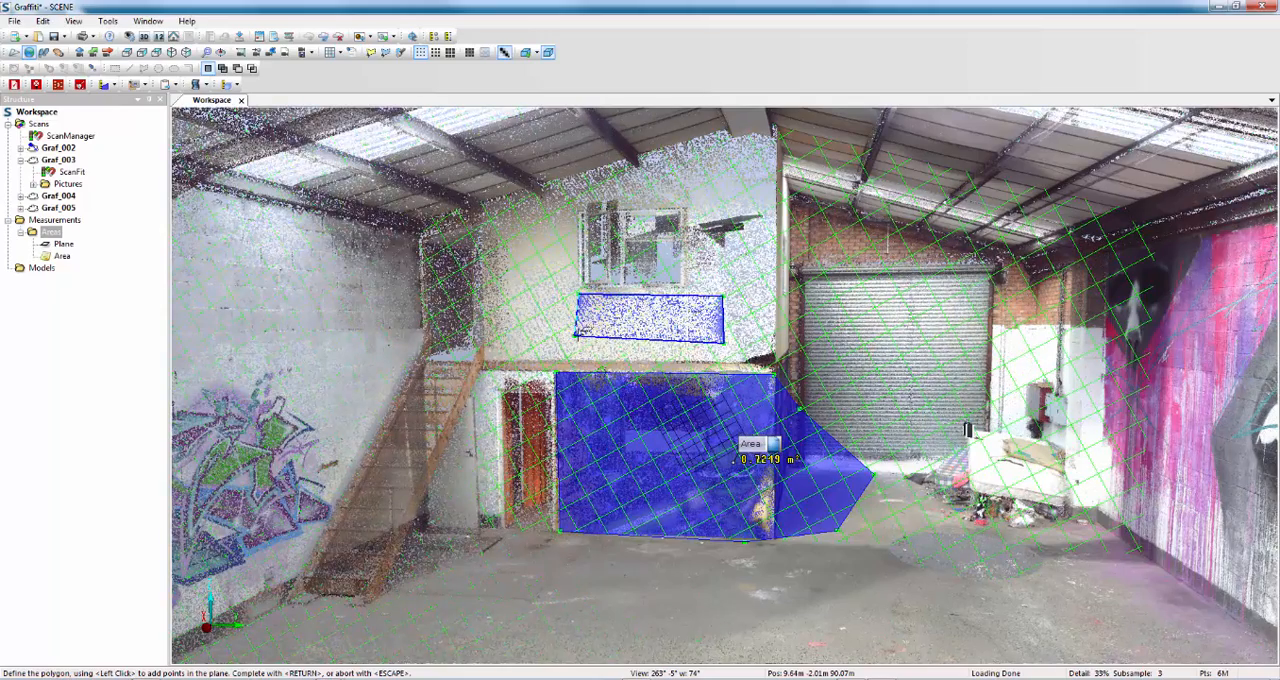
{"action": "key", "text": "Return"}
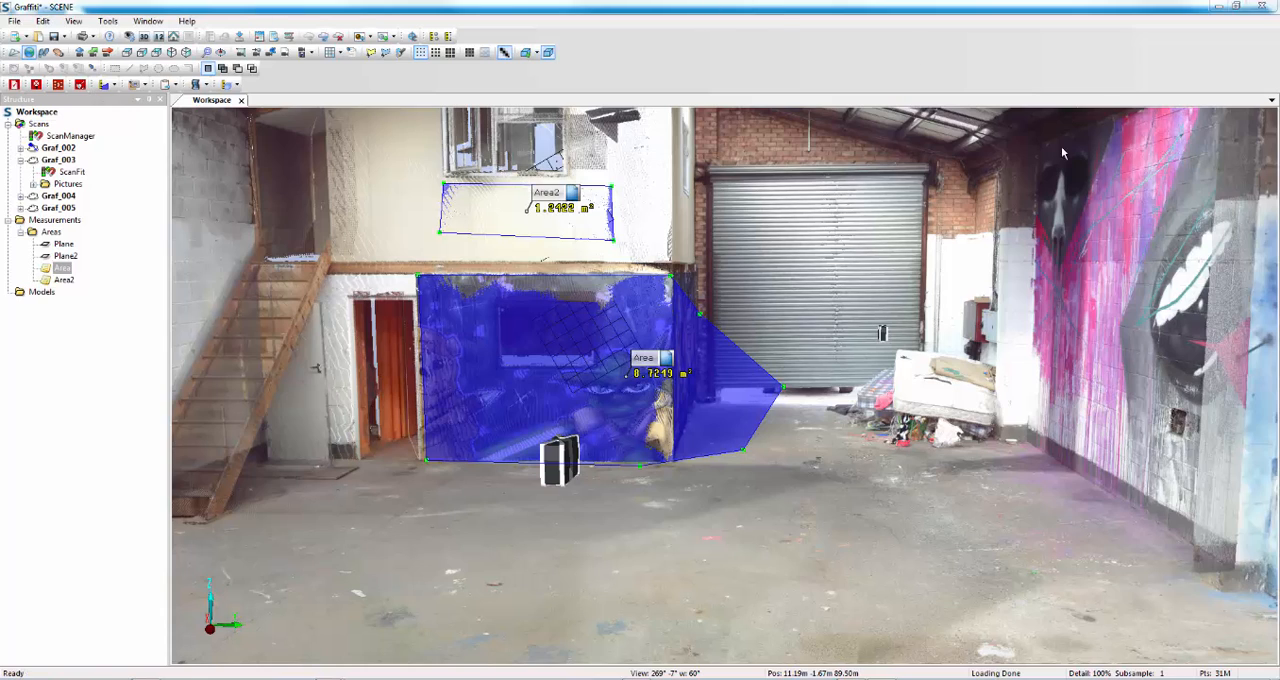
Start another area measurement defining the plane first and fit the plane to three points on the upper part of the pink mural wall.
{"action": "left_click", "coordinate": [113, 85]}
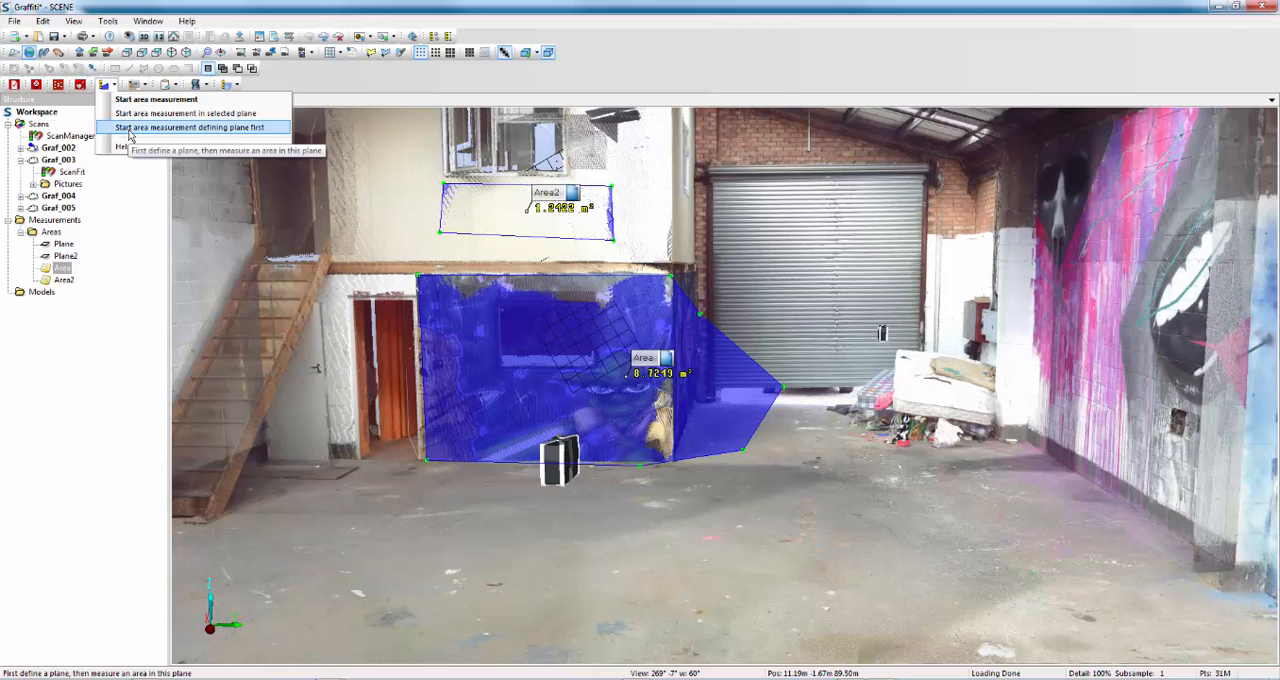
{"action": "left_click", "coordinate": [128, 128]}
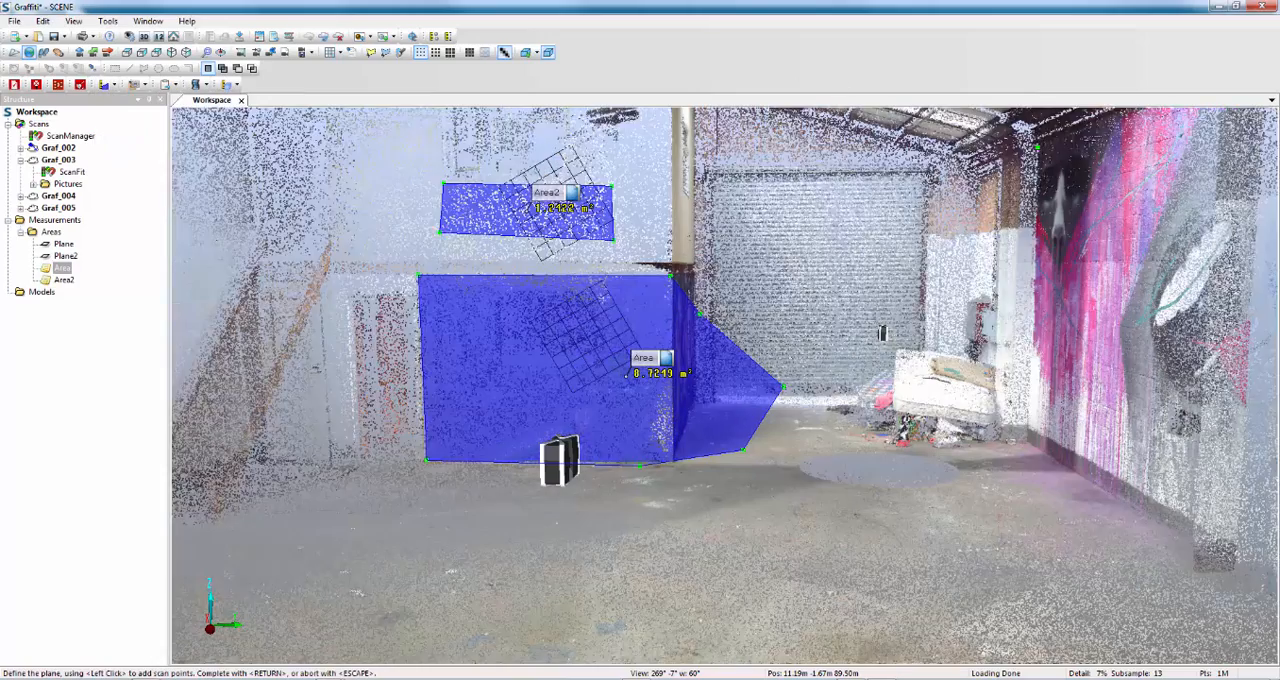
{"action": "left_click", "coordinate": [1037, 148]}
{"action": "left_click", "coordinate": [1118, 122]}
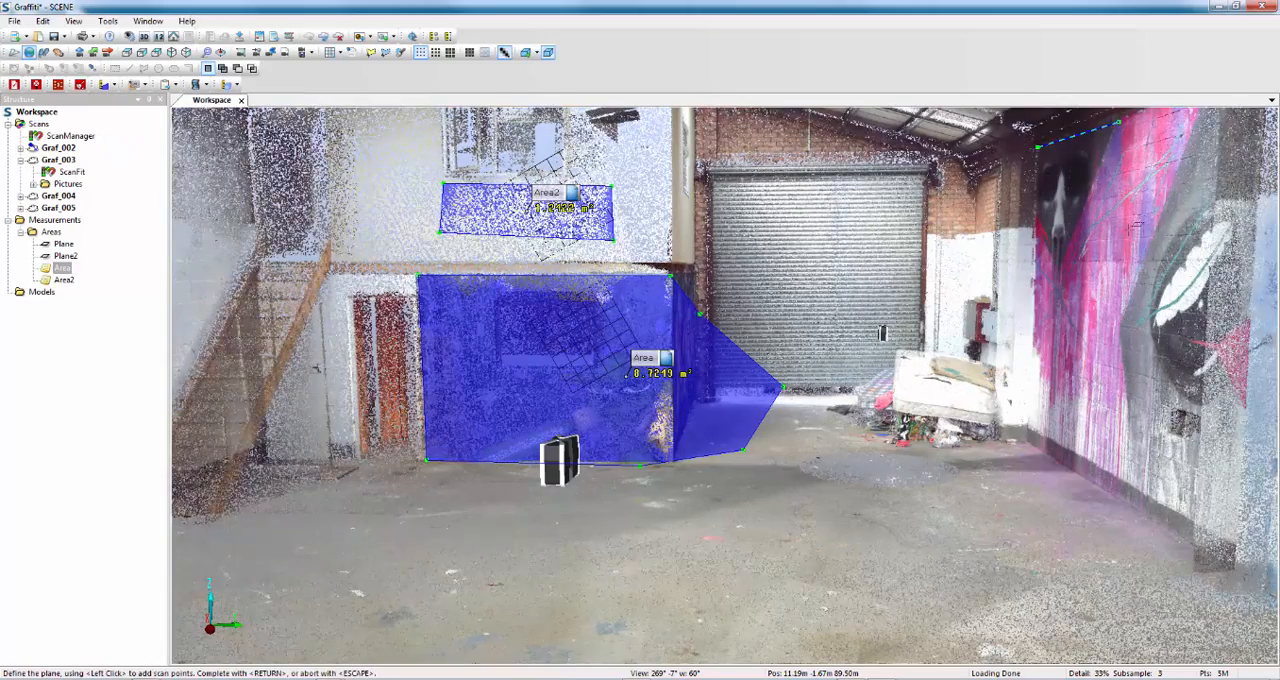
{"action": "left_click", "coordinate": [1128, 243]}
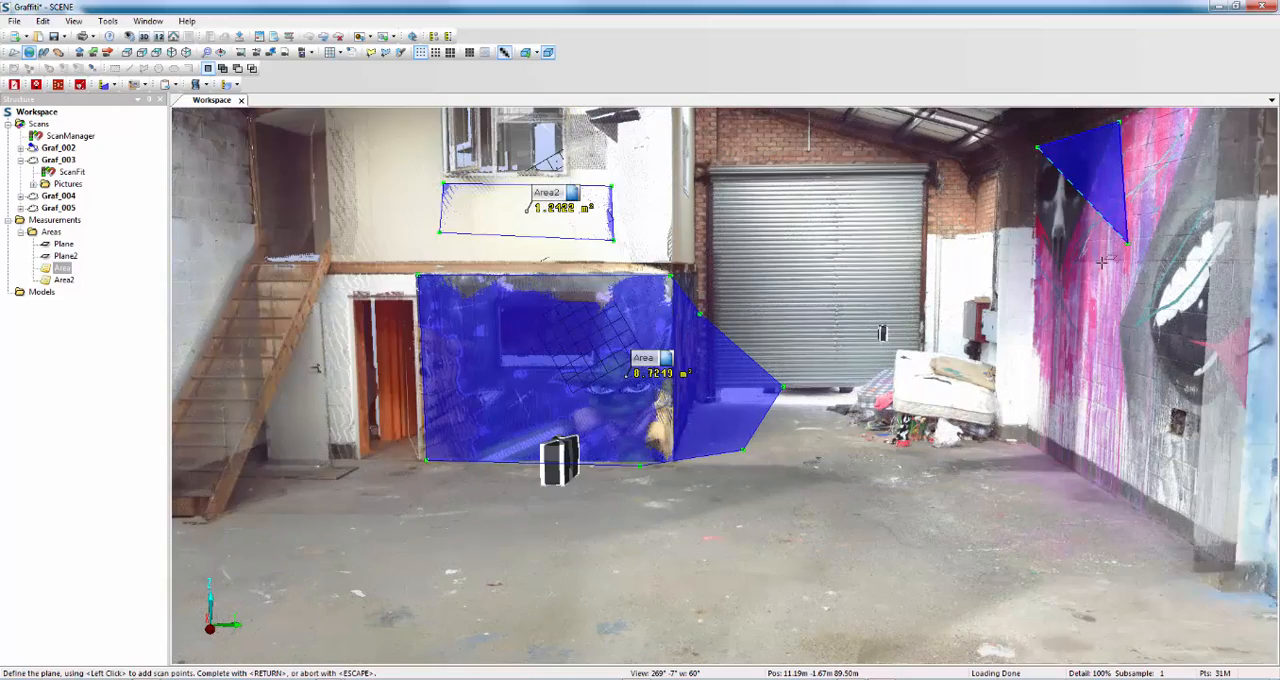
{"action": "right_click", "coordinate": [1101, 263]}
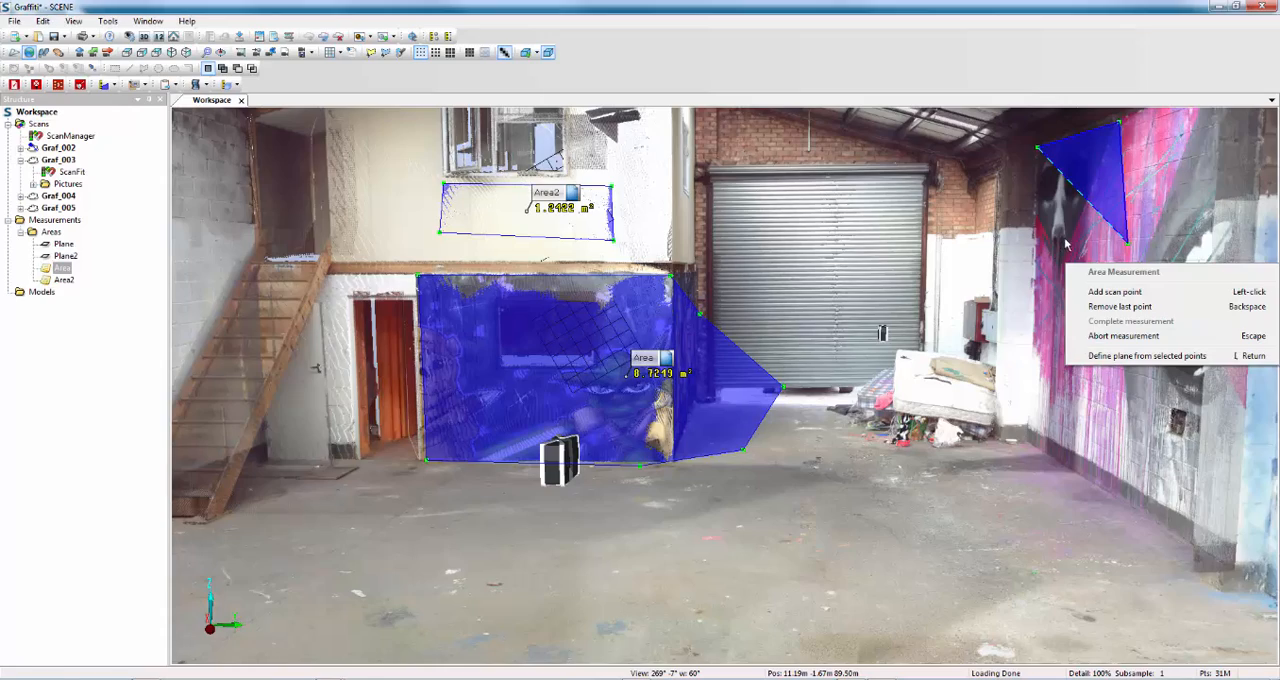
{"action": "key", "text": "Return"}
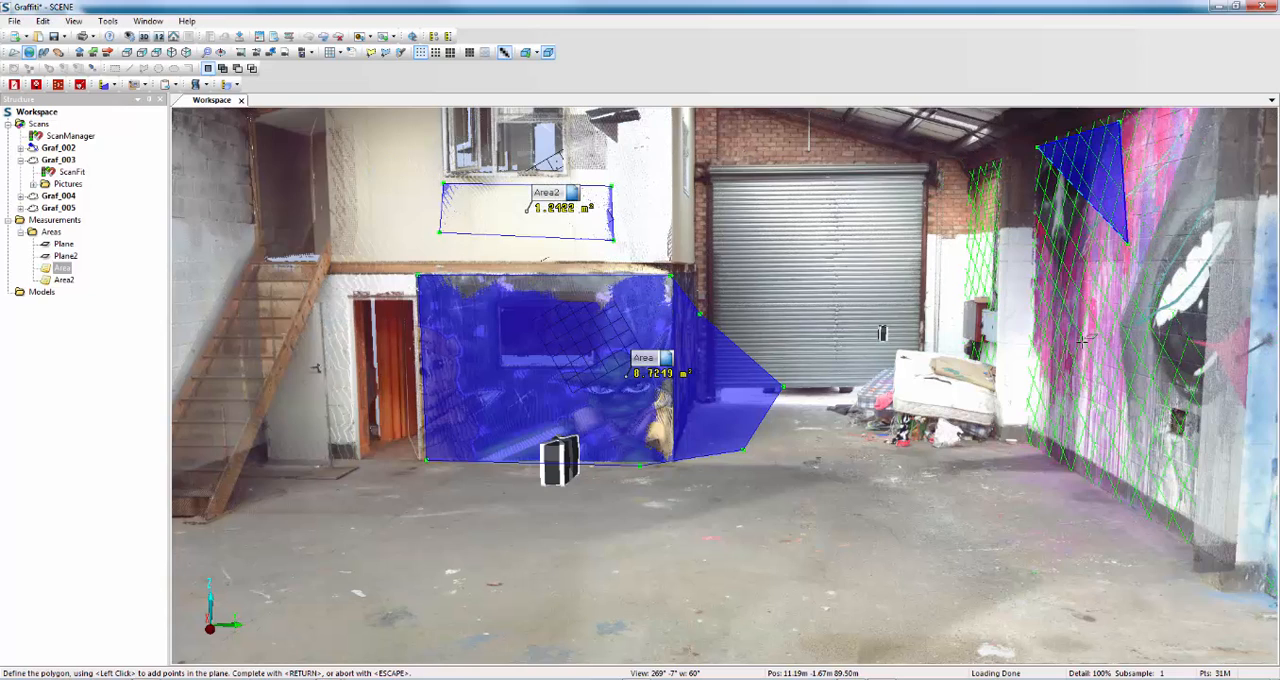
Outline the whole pink mural wall by its four corners in the defined plane and complete the area measurement.
{"action": "left_click_drag", "start_coordinate": [1090, 348], "coordinate": [1192, 358]}
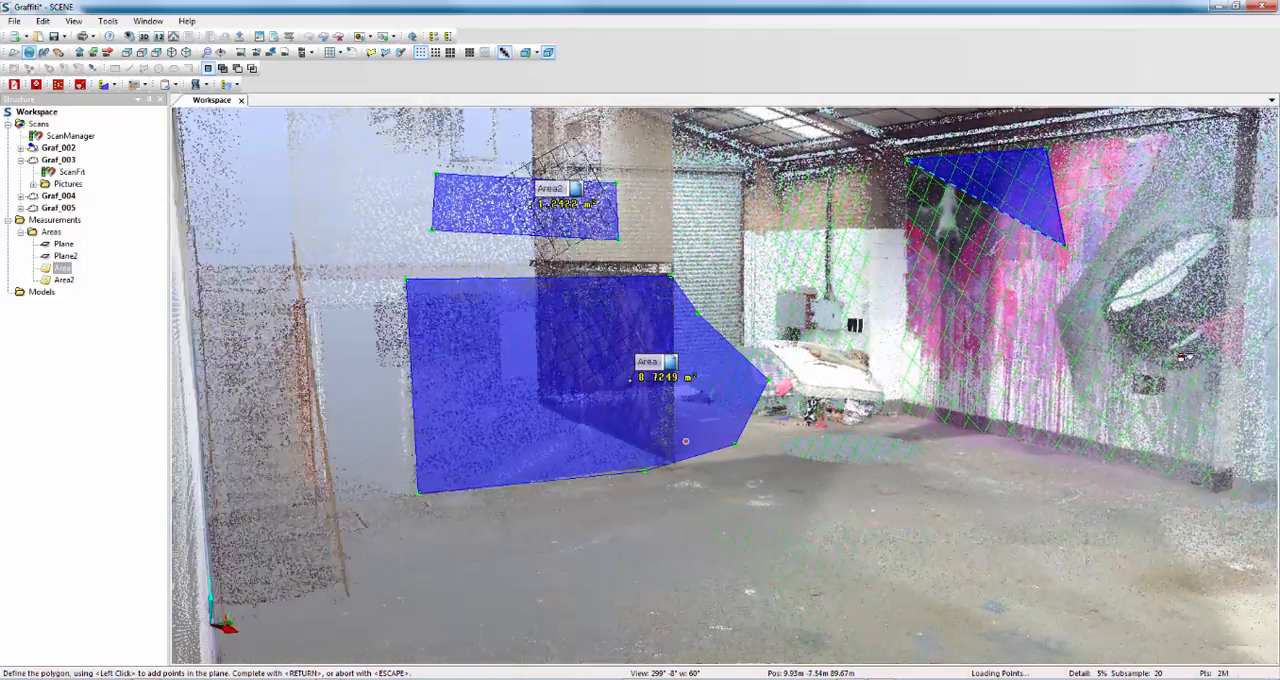
{"action": "scroll", "coordinate": [968, 281], "scroll_direction": "up", "scroll_amount": 1}
{"action": "left_click_drag", "start_coordinate": [968, 281], "coordinate": [1081, 312]}
{"action": "scroll", "coordinate": [993, 288], "scroll_direction": "up", "scroll_amount": 3}
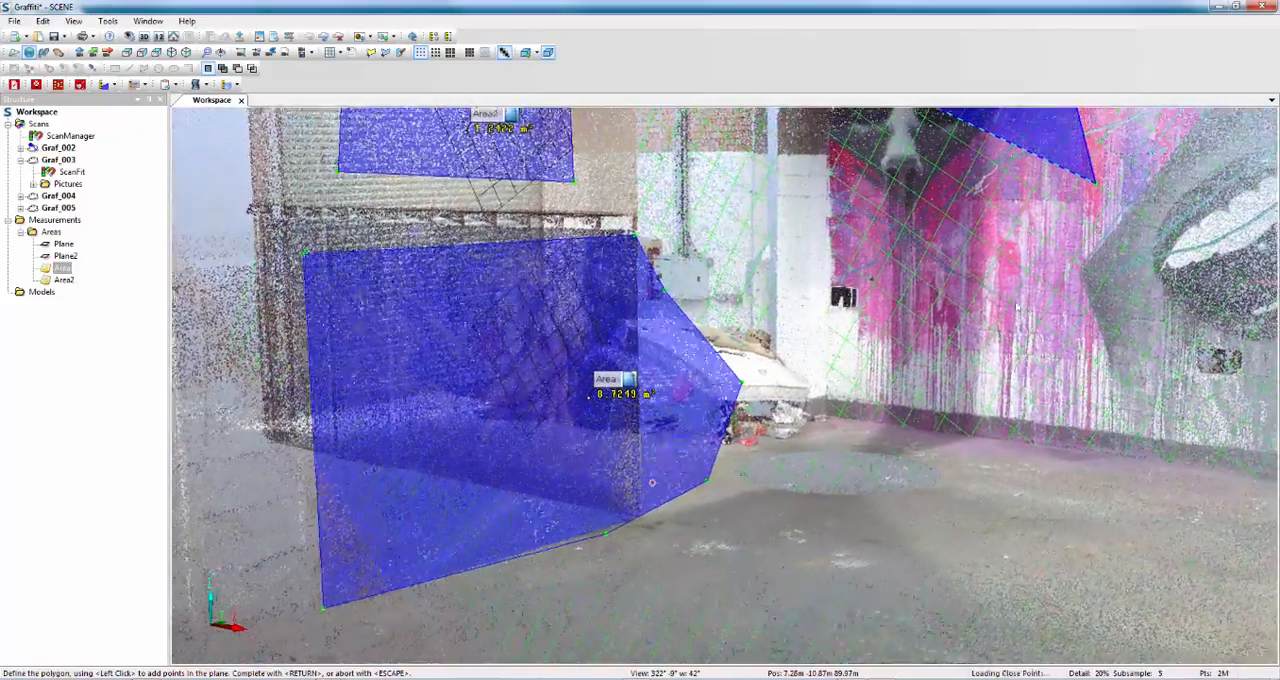
{"action": "middle_click_drag", "start_coordinate": [1143, 241], "coordinate": [1055, 337]}
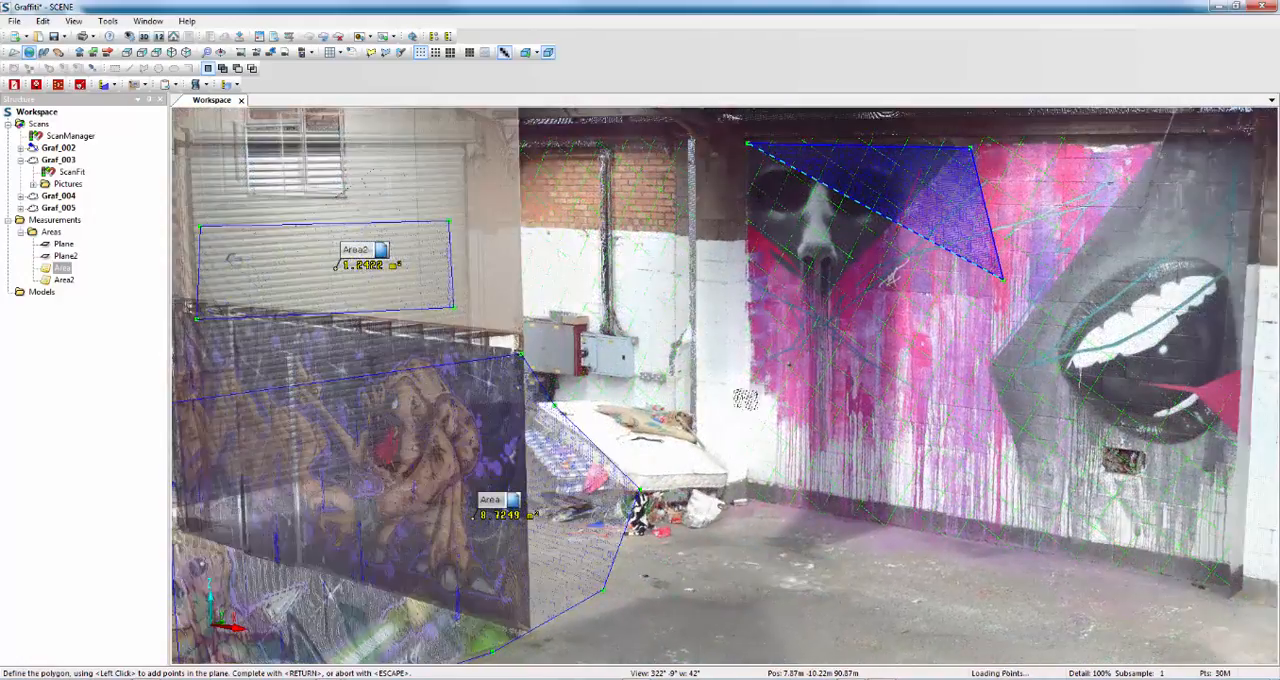
{"action": "left_click", "coordinate": [1249, 137]}
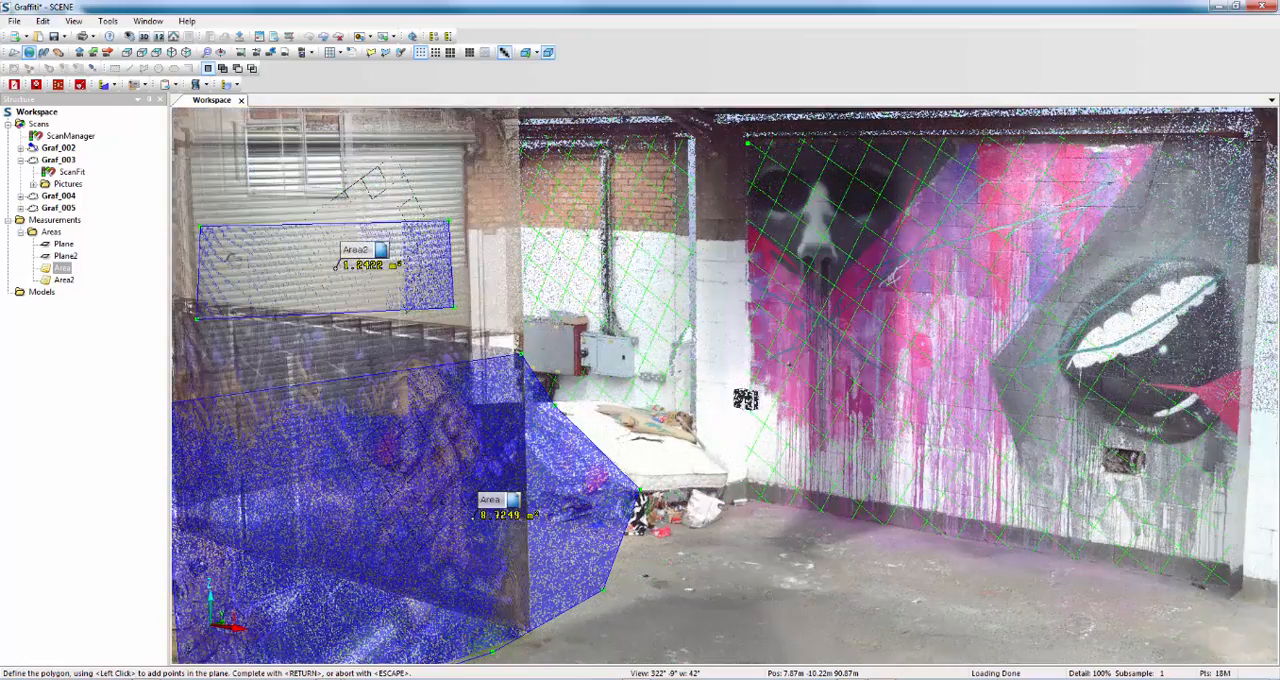
{"action": "left_click", "coordinate": [1247, 543]}
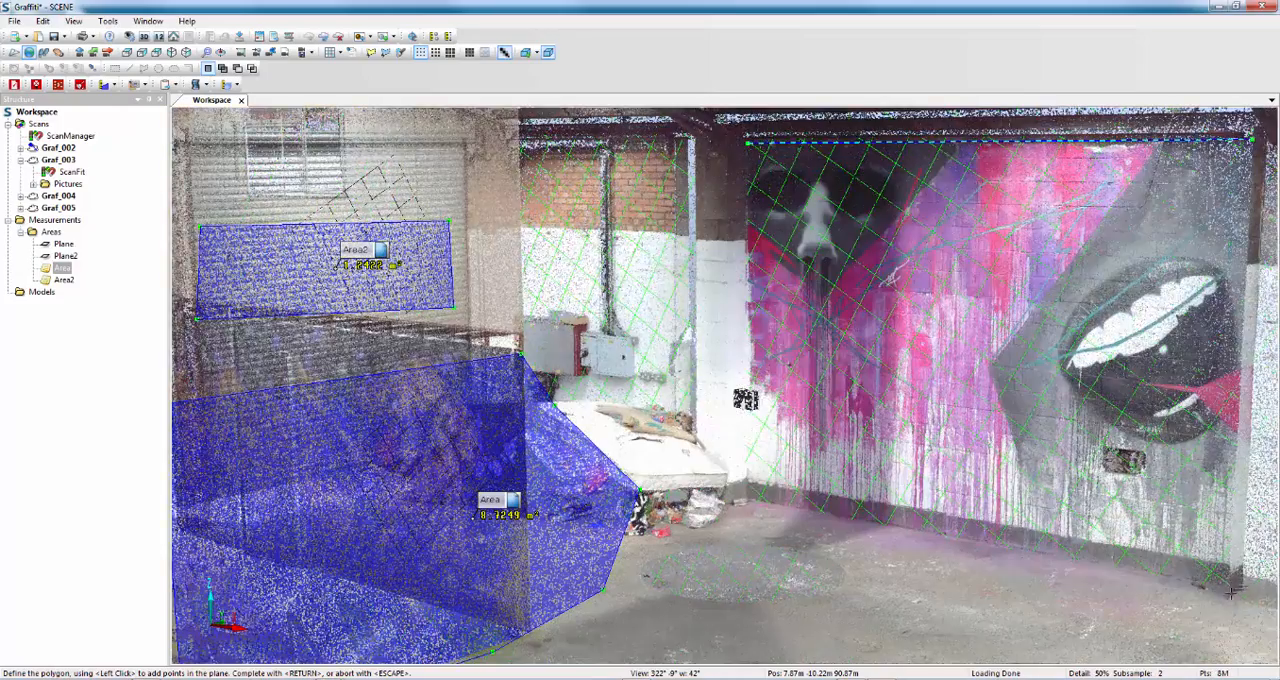
{"action": "left_click", "coordinate": [1232, 585]}
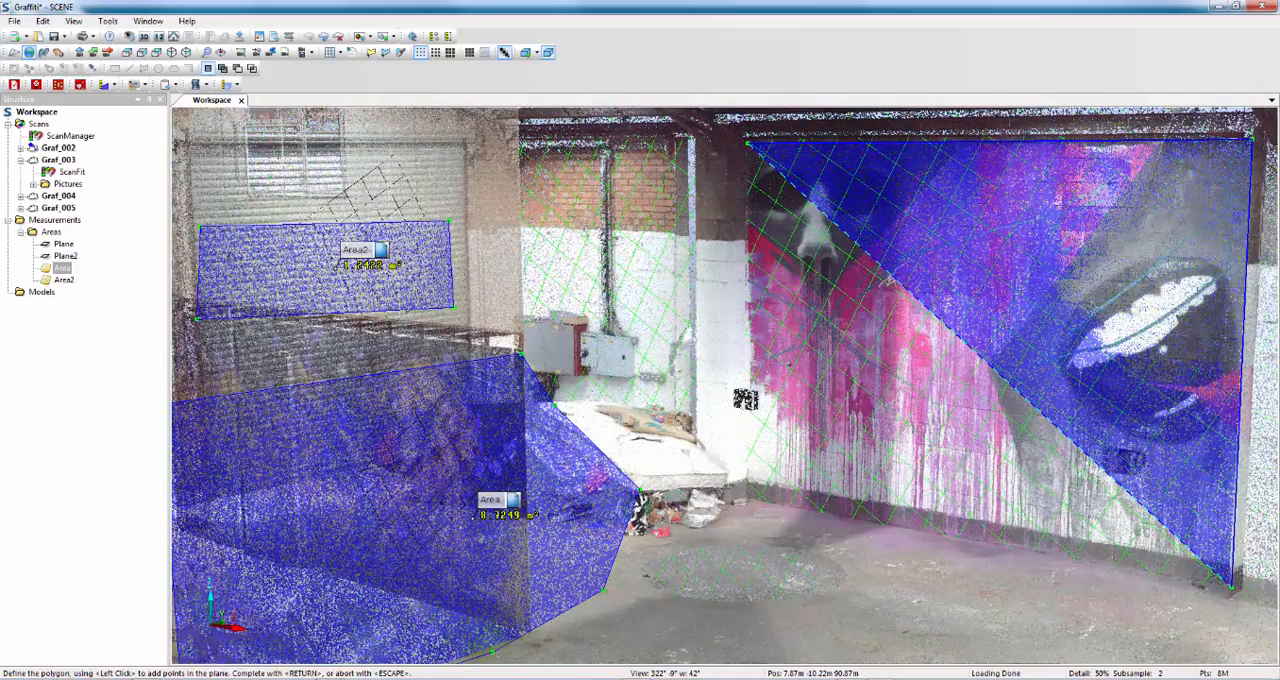
{"action": "left_click", "coordinate": [749, 497]}
{"action": "key", "text": "Return"}
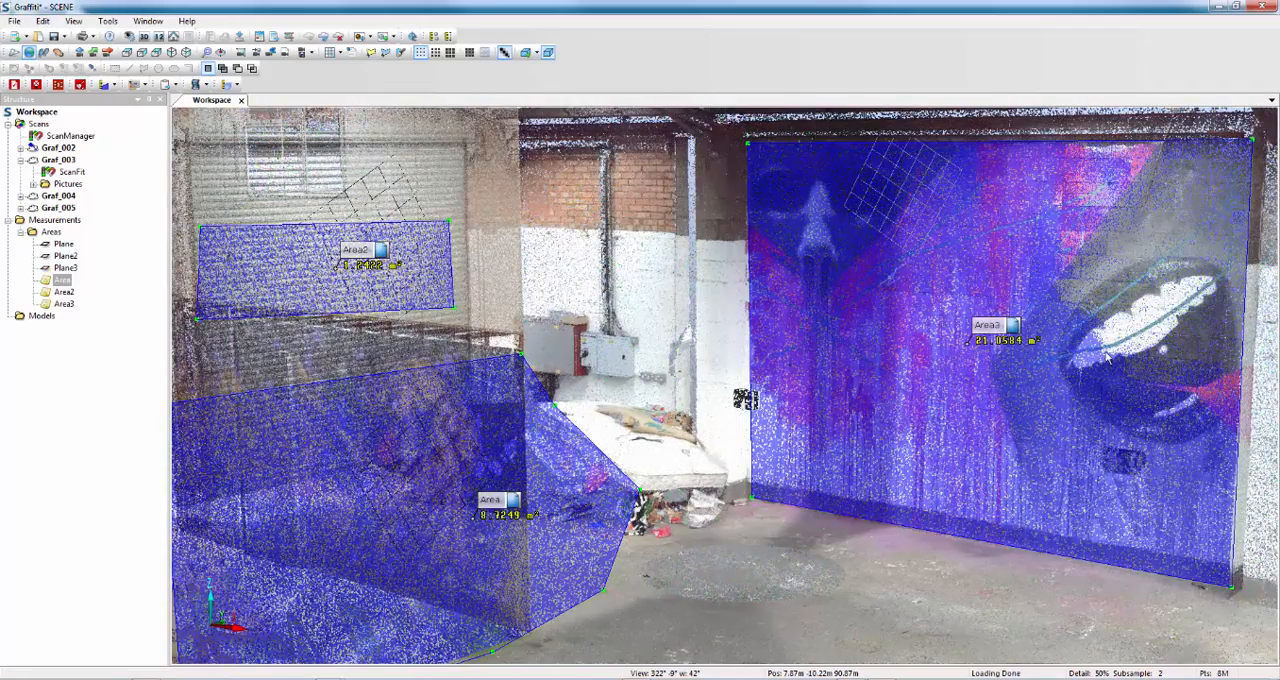